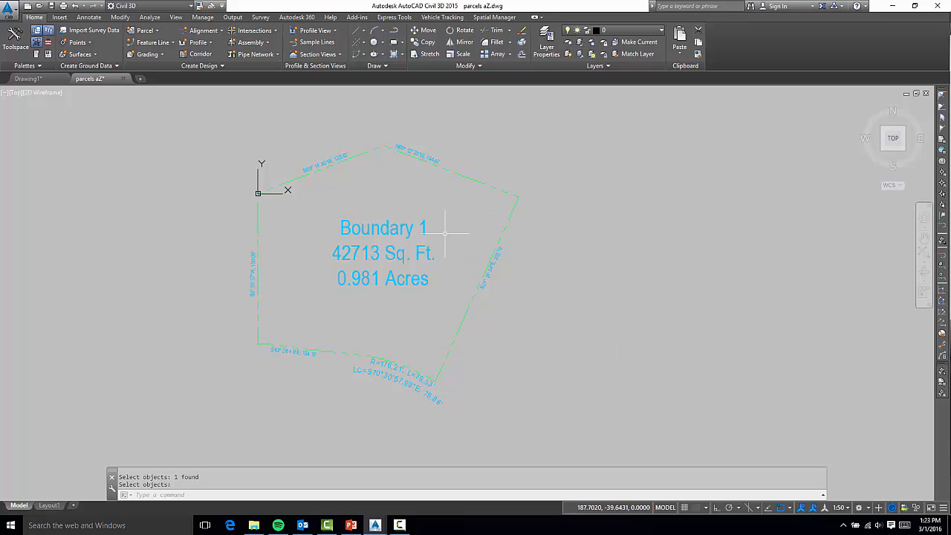
Open the Toolbox in Toolspace and expand EACG Custom Reports
click(408, 228)
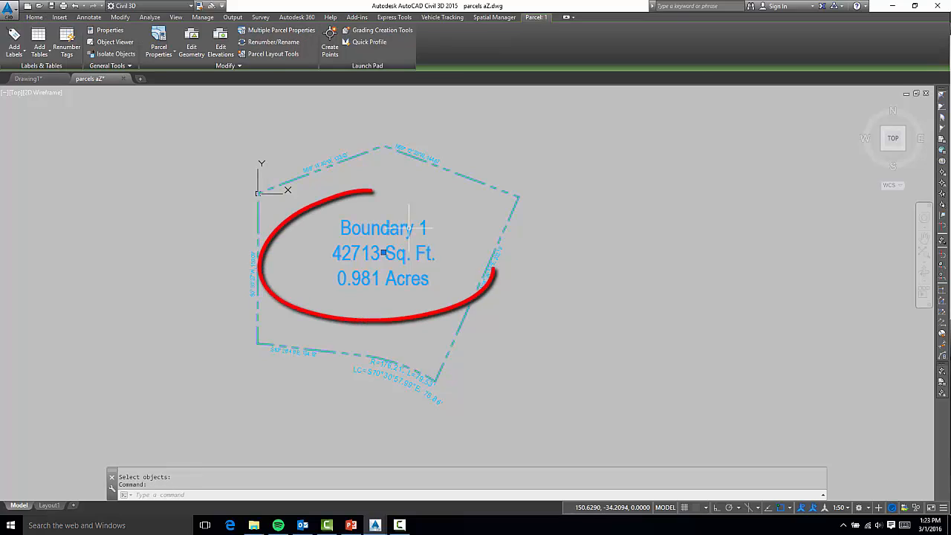
key(Escape)
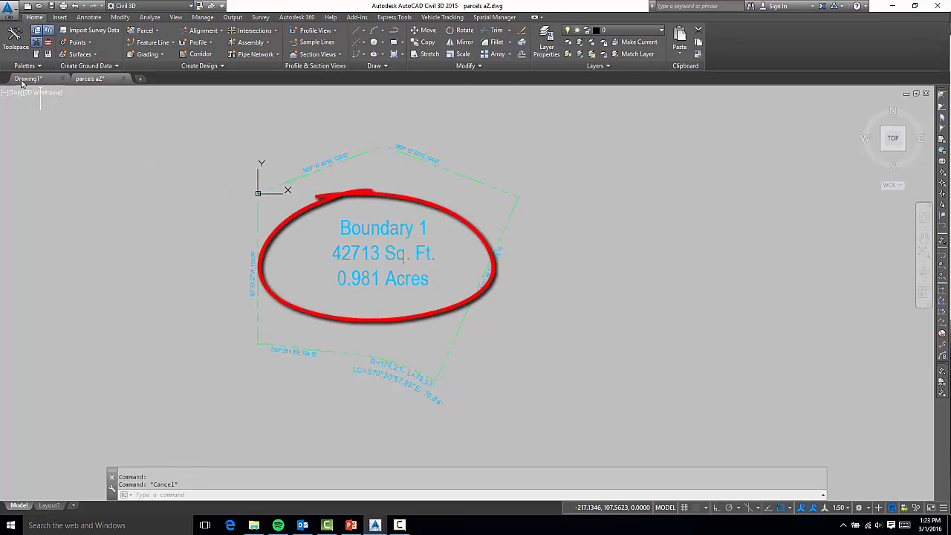
click(14, 46)
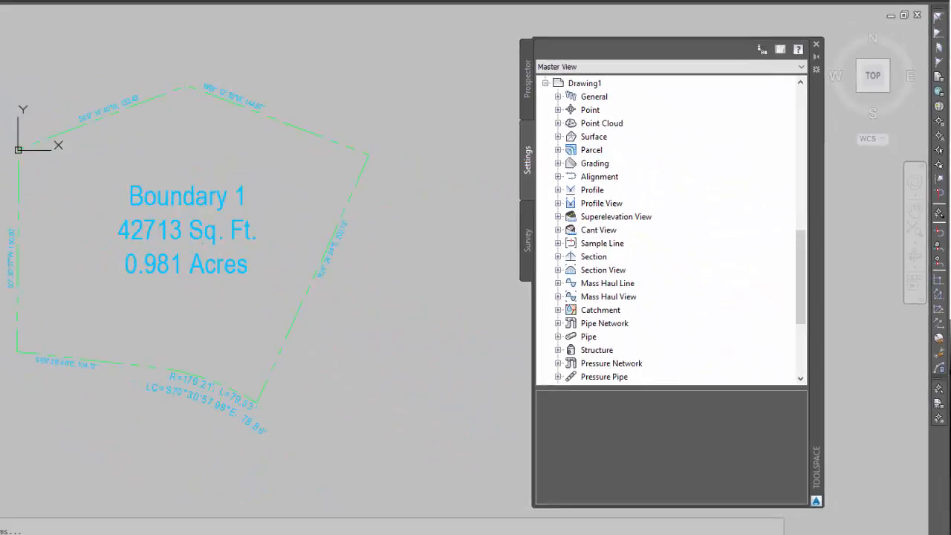
click(35, 43)
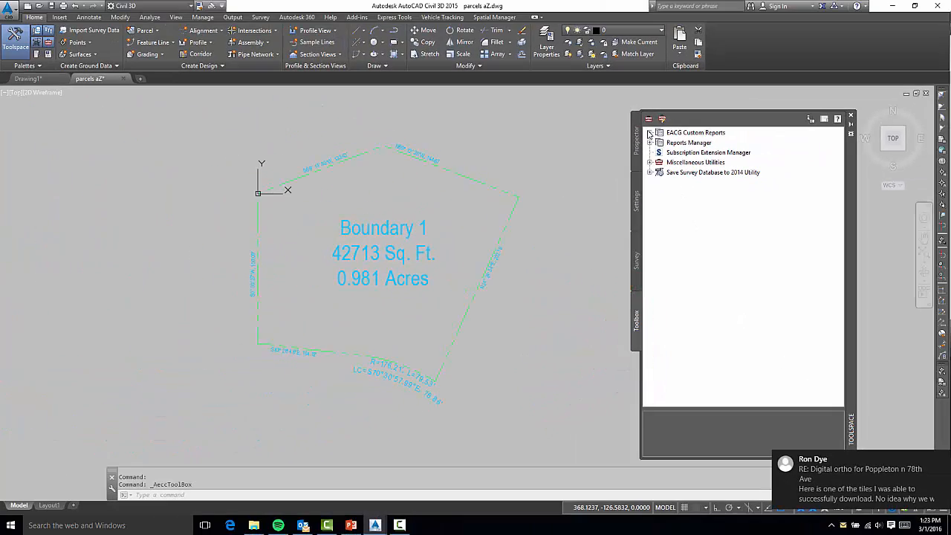
click(649, 132)
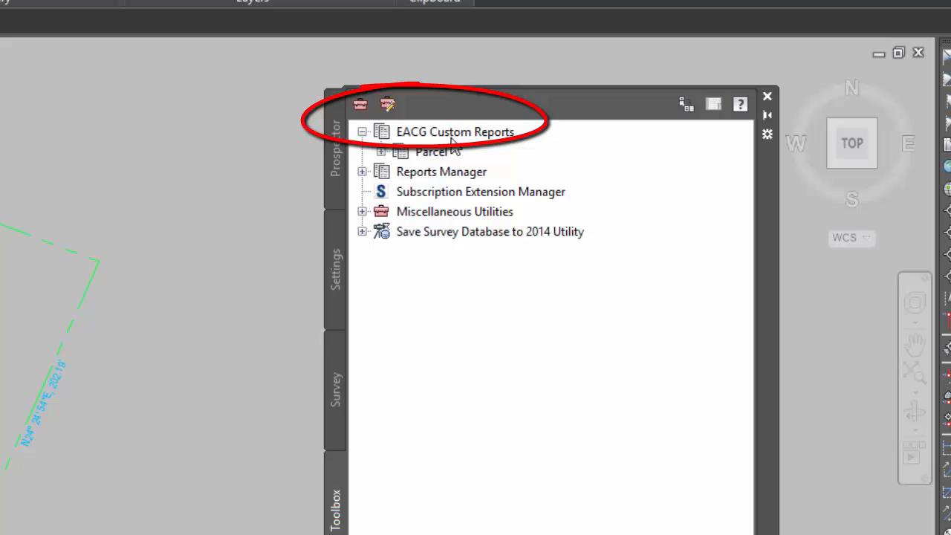
Expand the Parcel category and execute the Phoenix_AZ_Legal_Descrip report
click(381, 151)
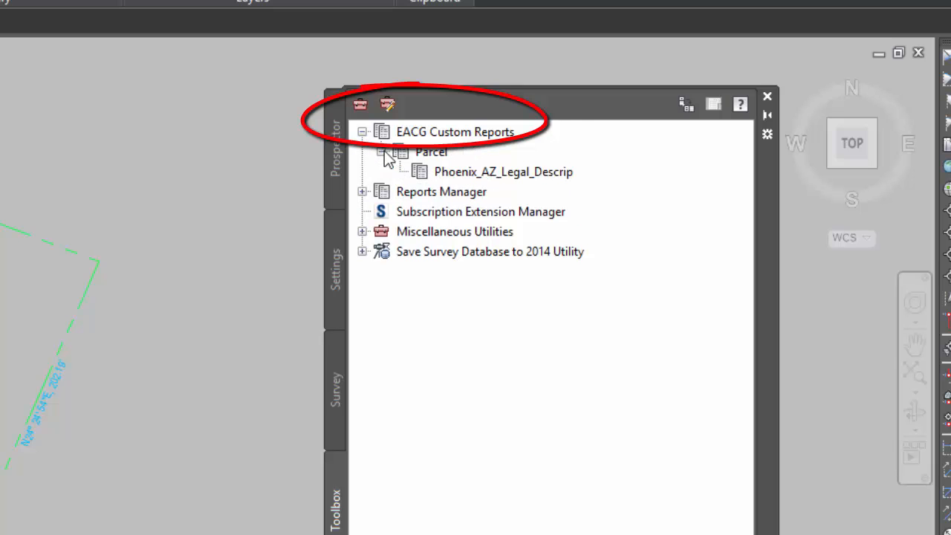
click(546, 178)
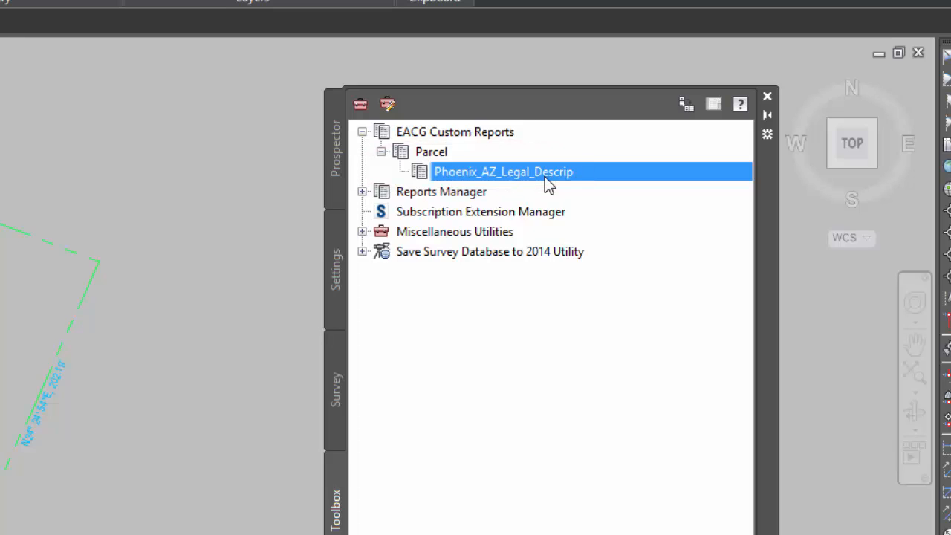
right_click(553, 177)
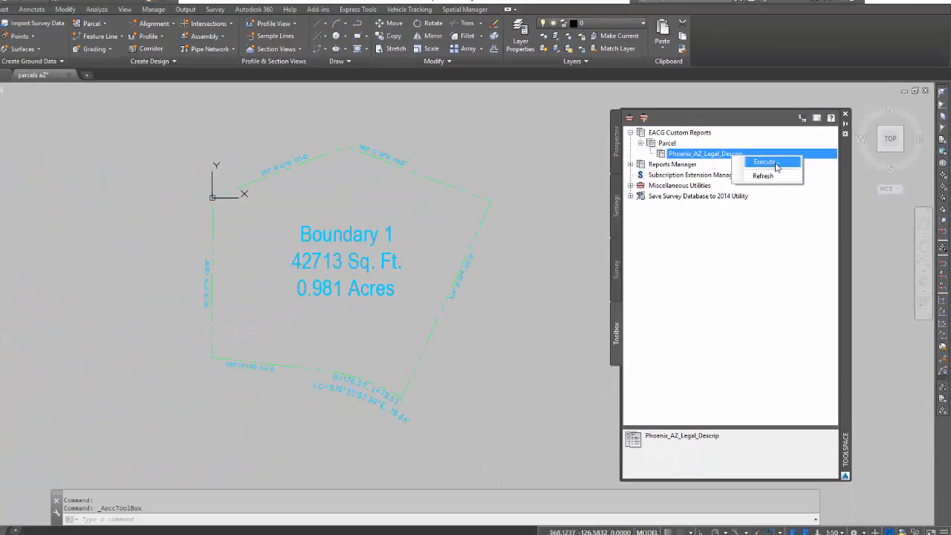
click(710, 176)
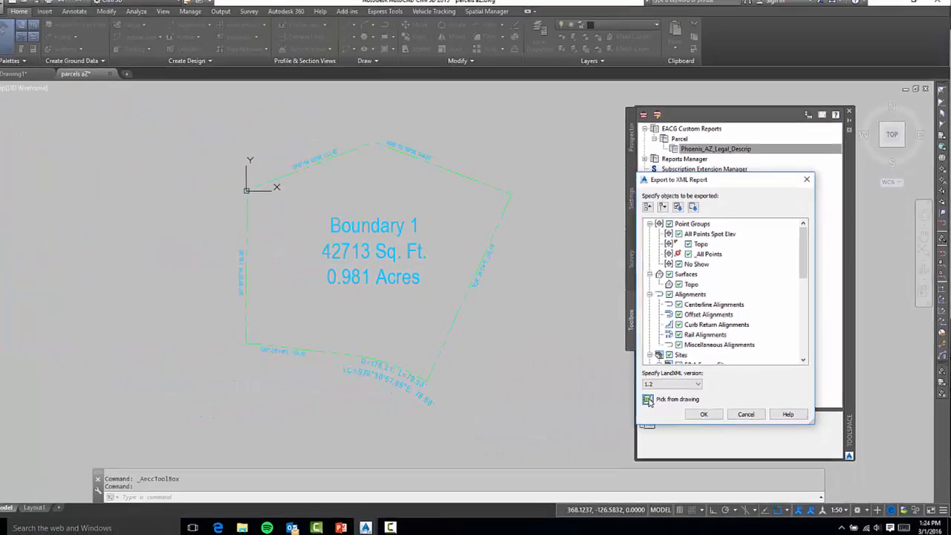
Pick the Boundary 1 parcel from the drawing as the object to export and confirm the export
click(544, 416)
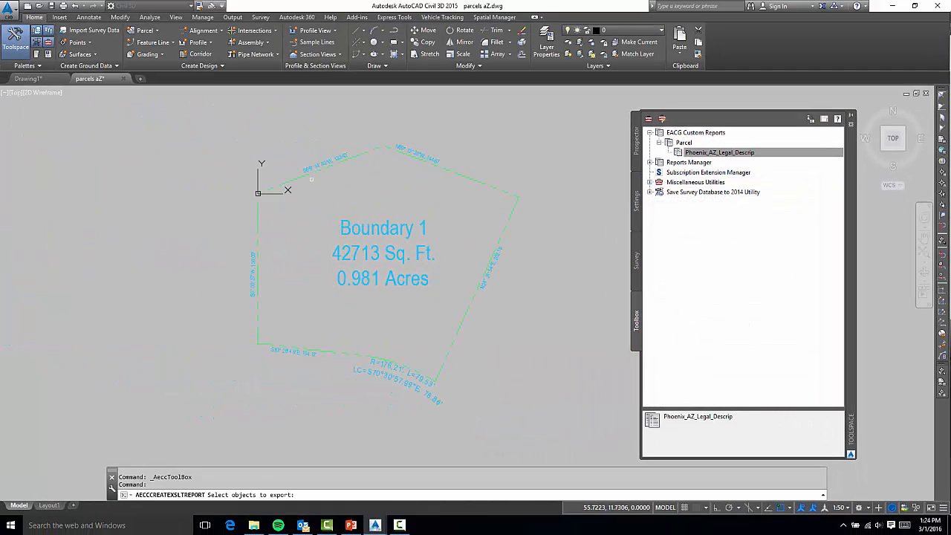
click(386, 231)
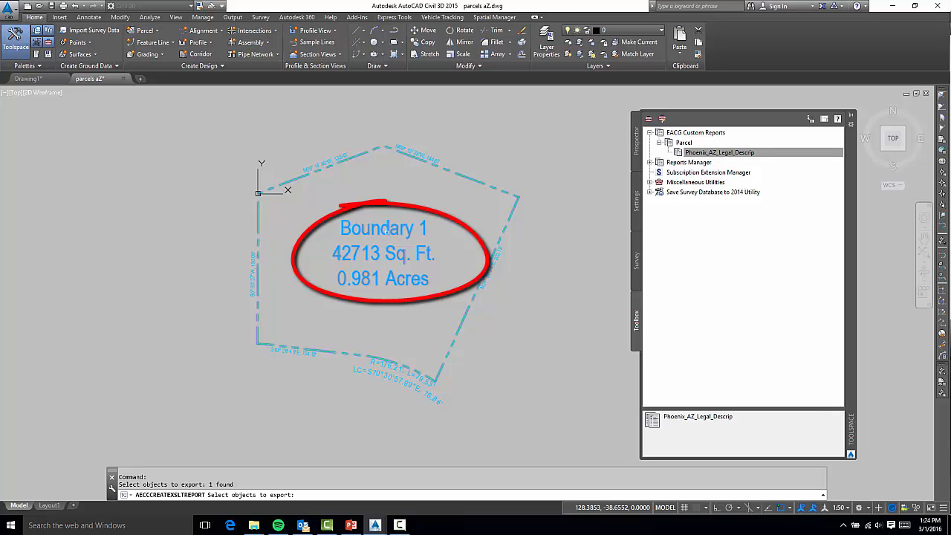
key(Return)
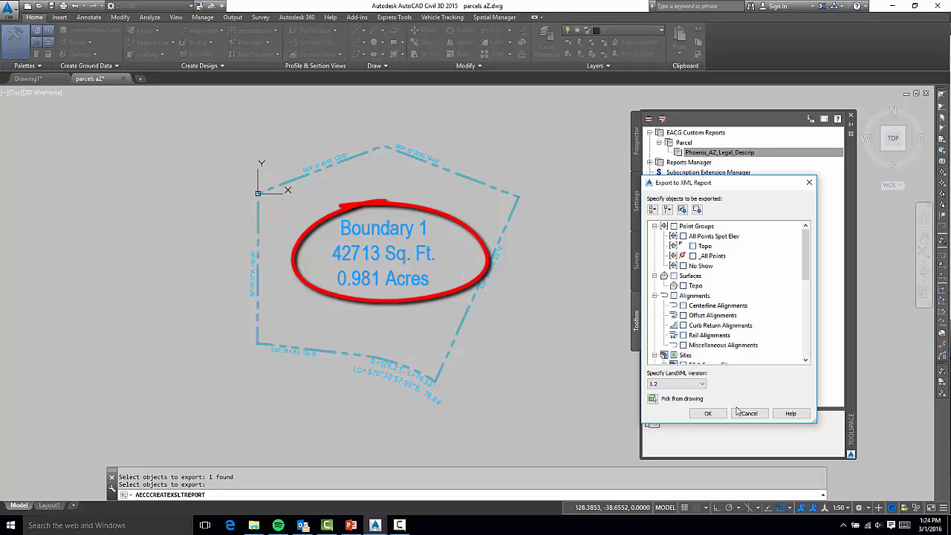
click(708, 414)
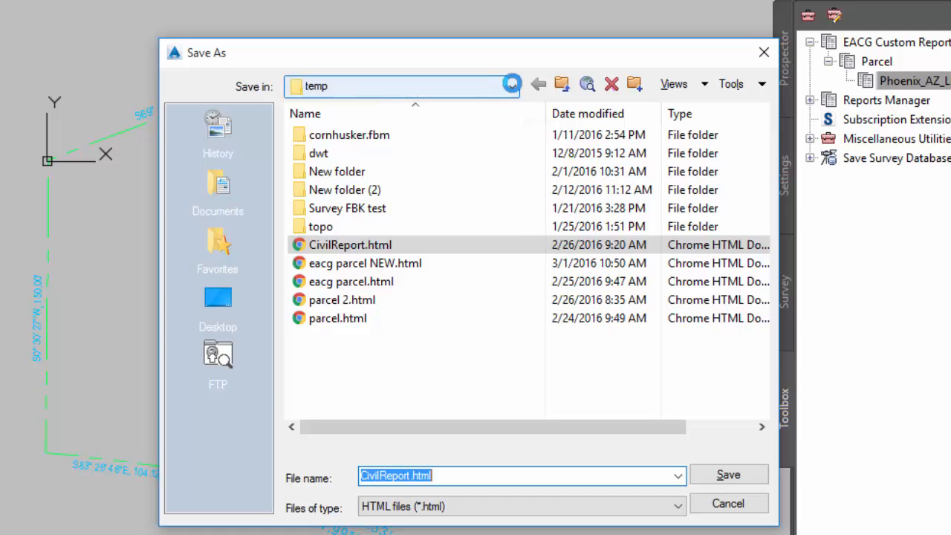
Save the report in the temp folder as eacg parcel NEW.html, replacing the existing file
click(512, 87)
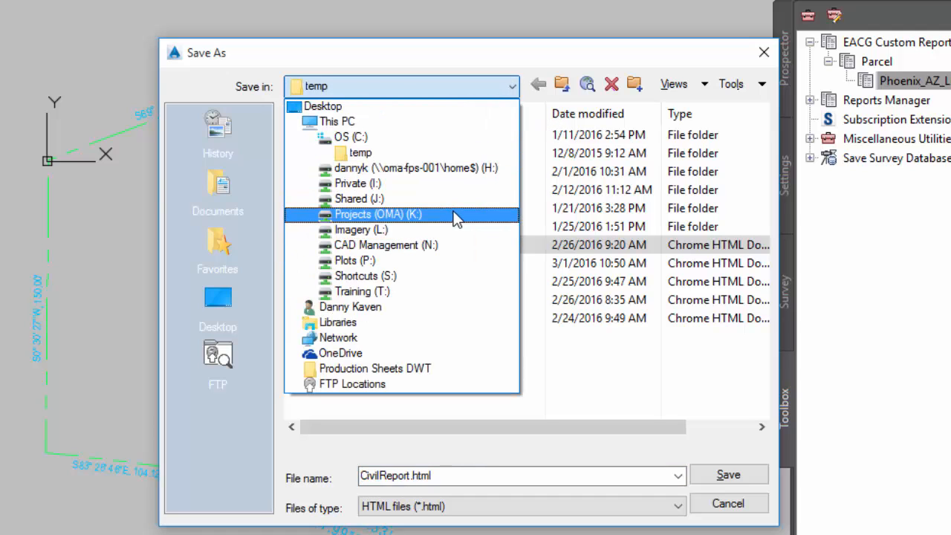
click(570, 64)
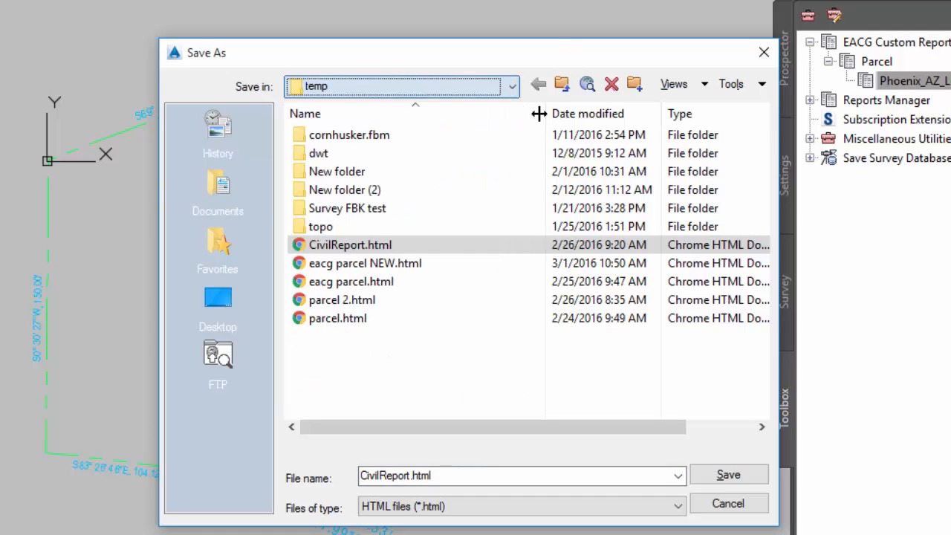
click(386, 269)
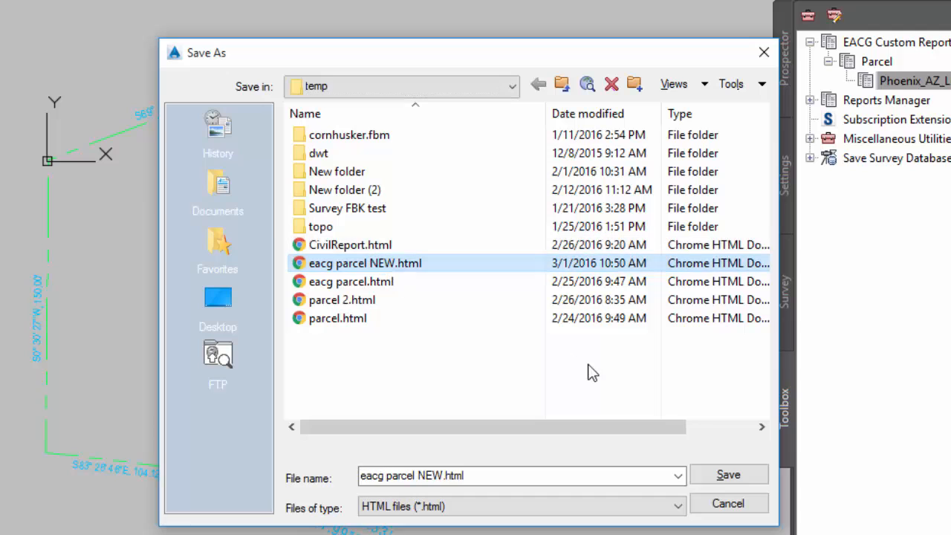
click(742, 479)
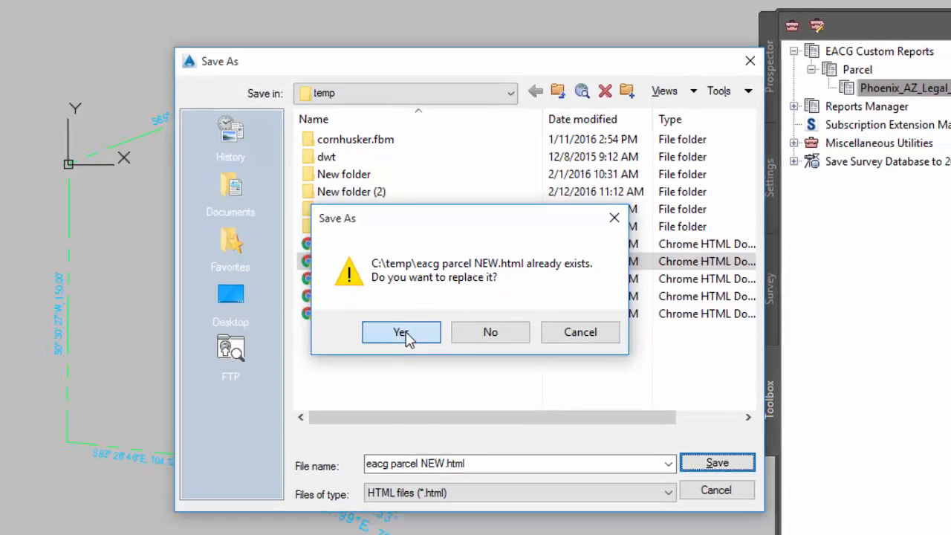
click(402, 332)
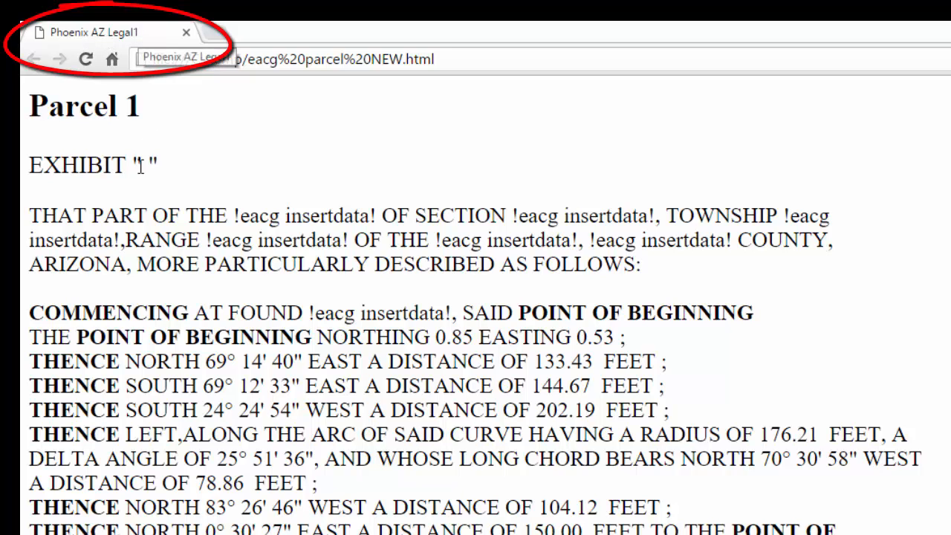
Examine the generated legal description, highlighting the heading and the !eacg insertdata! placeholders
drag(142, 104, 28, 101)
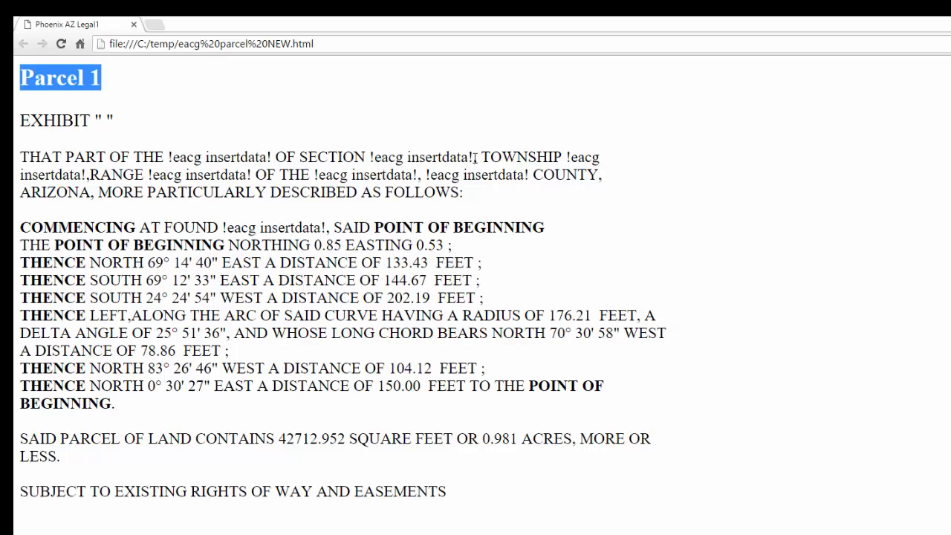
click(472, 158)
drag(473, 157, 370, 157)
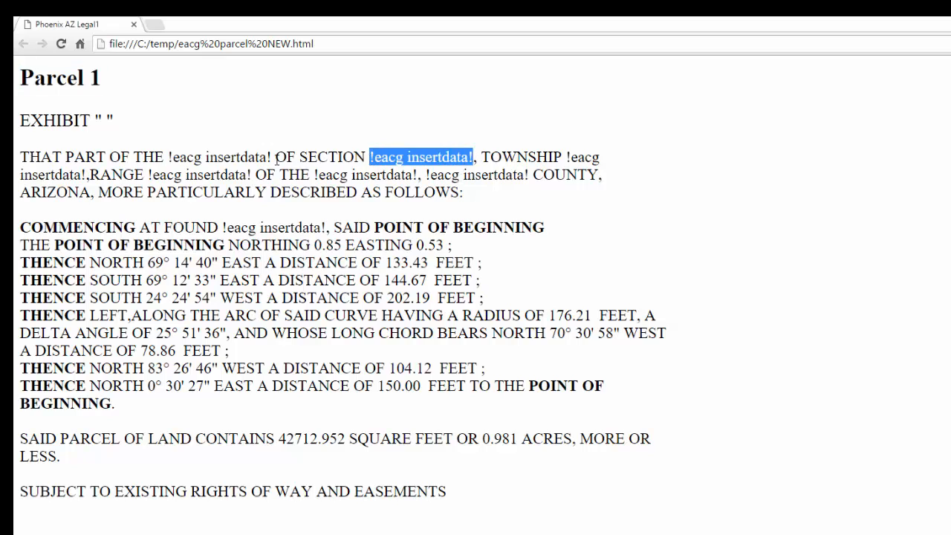
drag(272, 157, 169, 157)
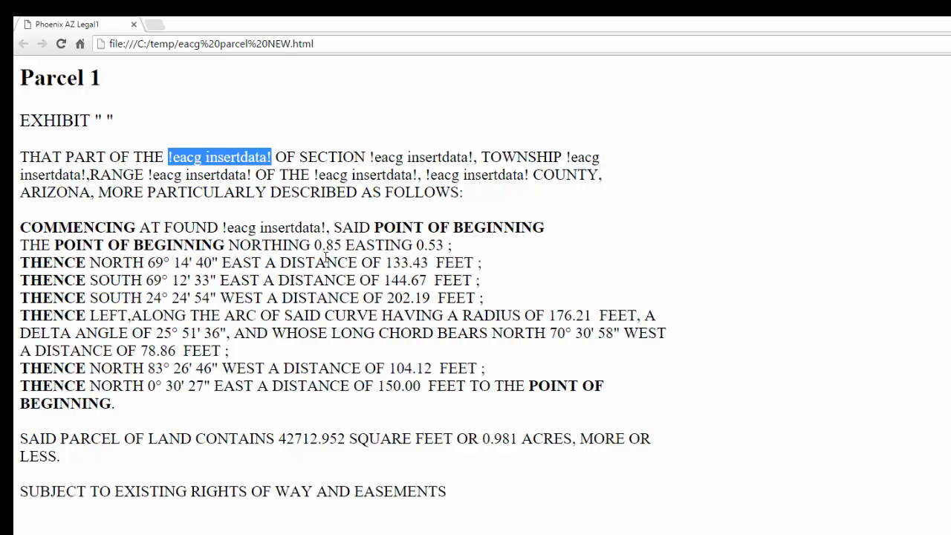
drag(327, 228, 221, 229)
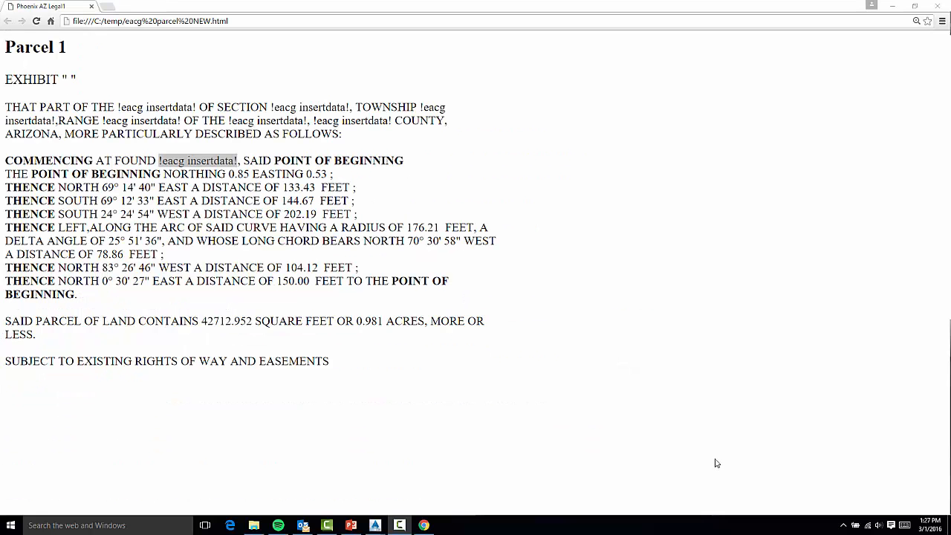
click(667, 414)
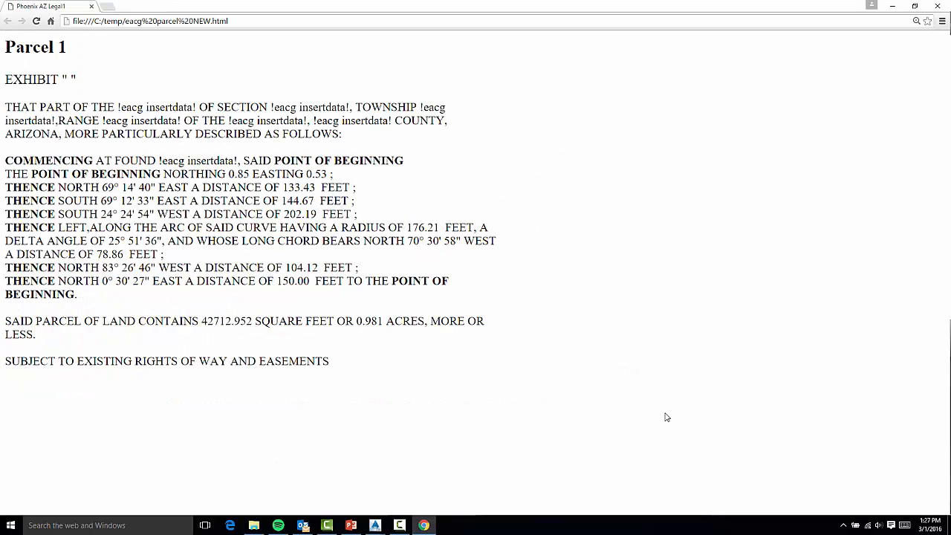
Close the browser and sort the temp folder listing by type and then by date modified
click(938, 8)
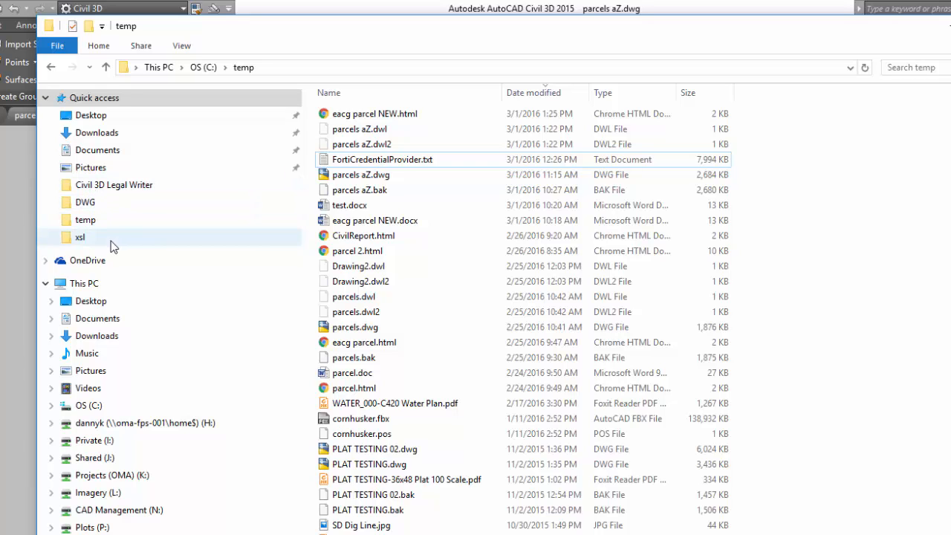
click(111, 223)
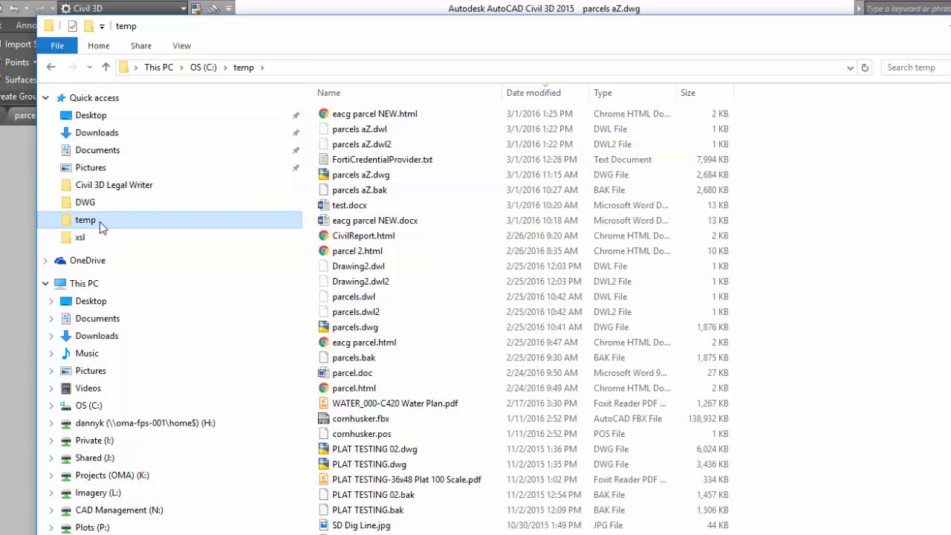
click(628, 95)
click(633, 94)
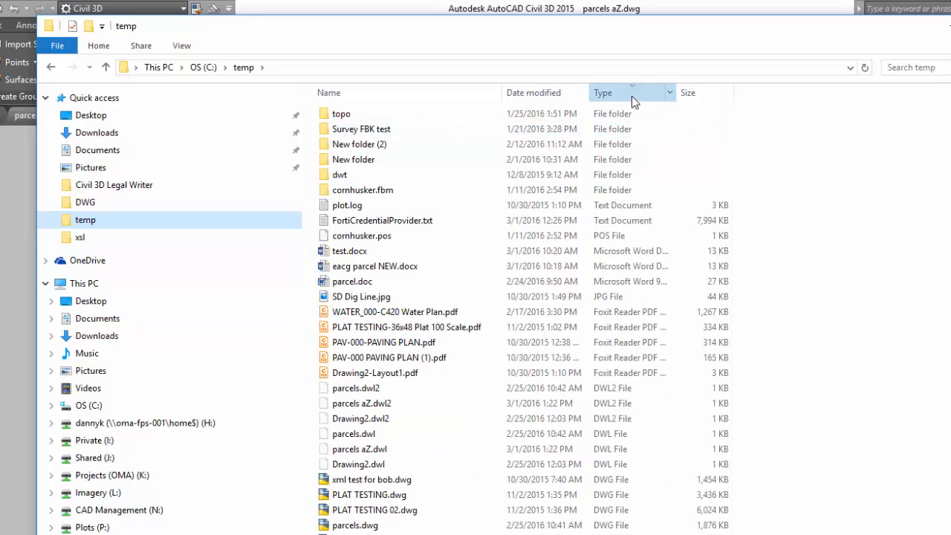
click(631, 95)
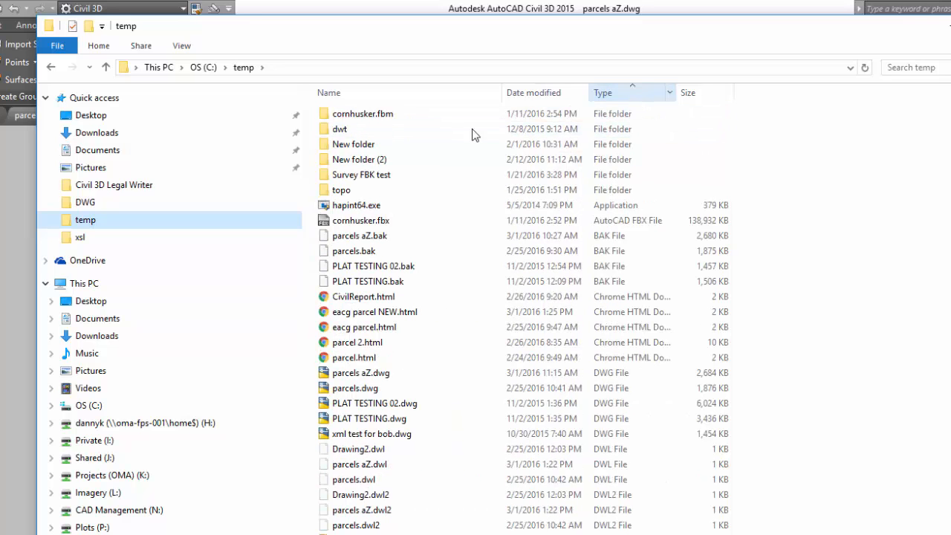
click(556, 93)
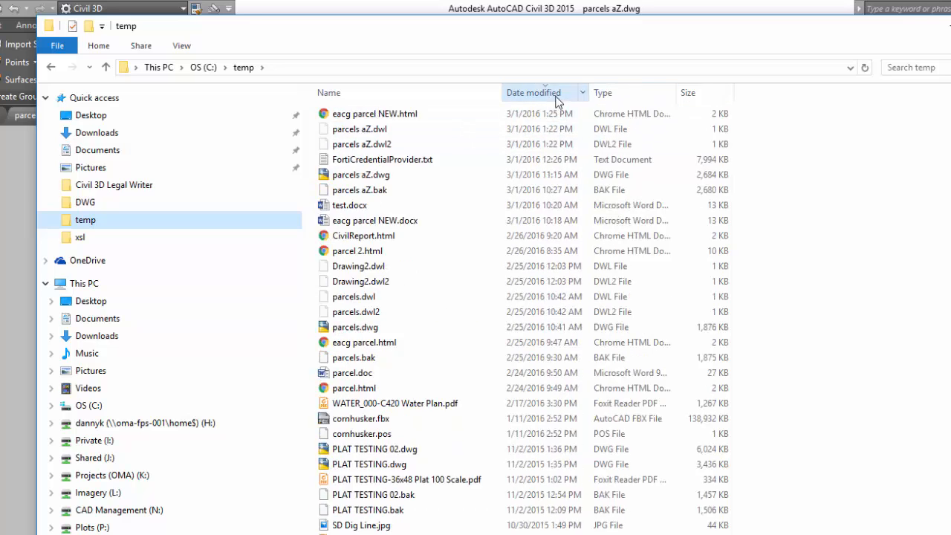
Open eacg parcel NEW.html with Word (desktop)
click(395, 119)
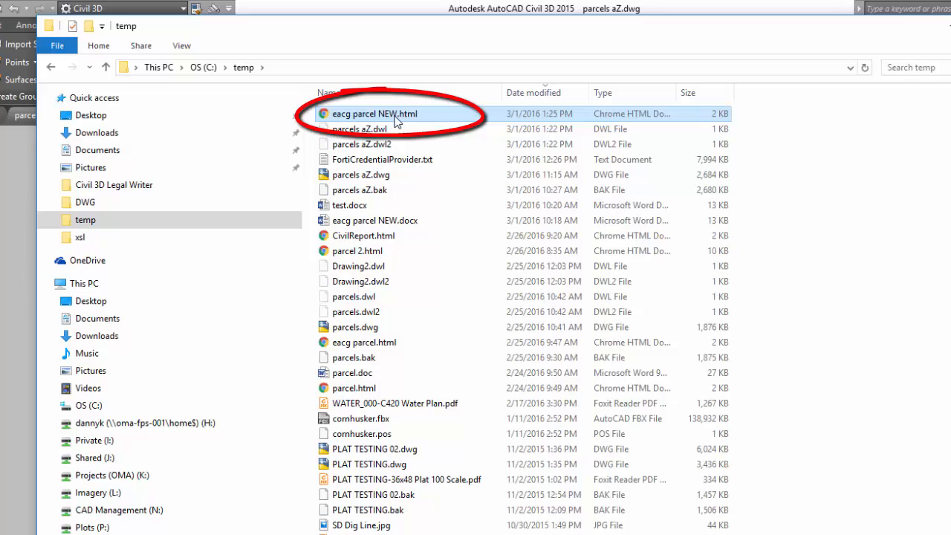
right_click(395, 121)
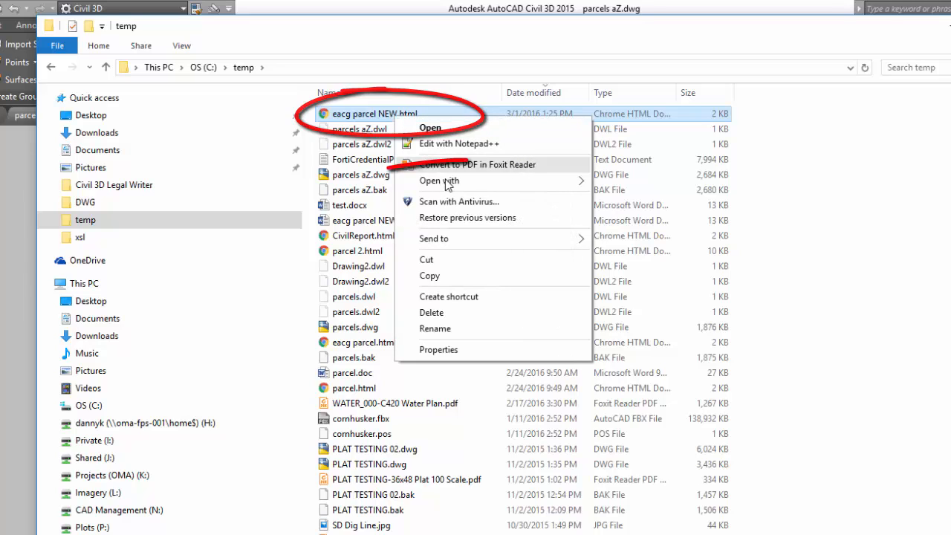
mouse_move(485, 186)
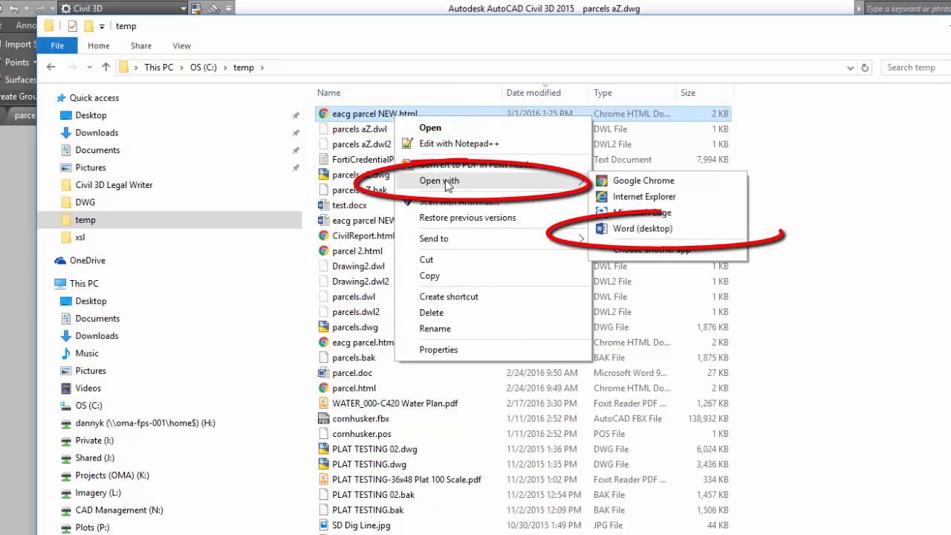
click(643, 229)
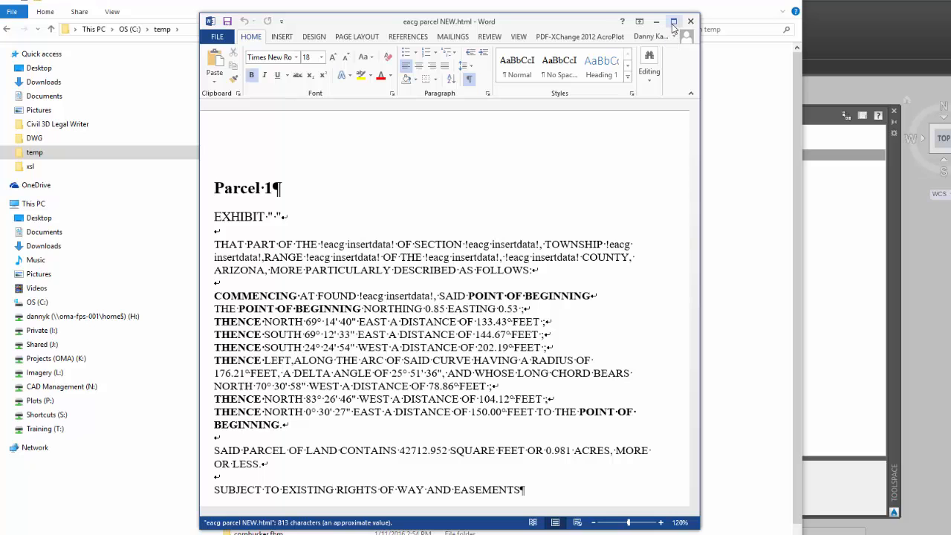
Maximize the document window and try centering the EXHIBIT line, then return it to left alignment
click(673, 23)
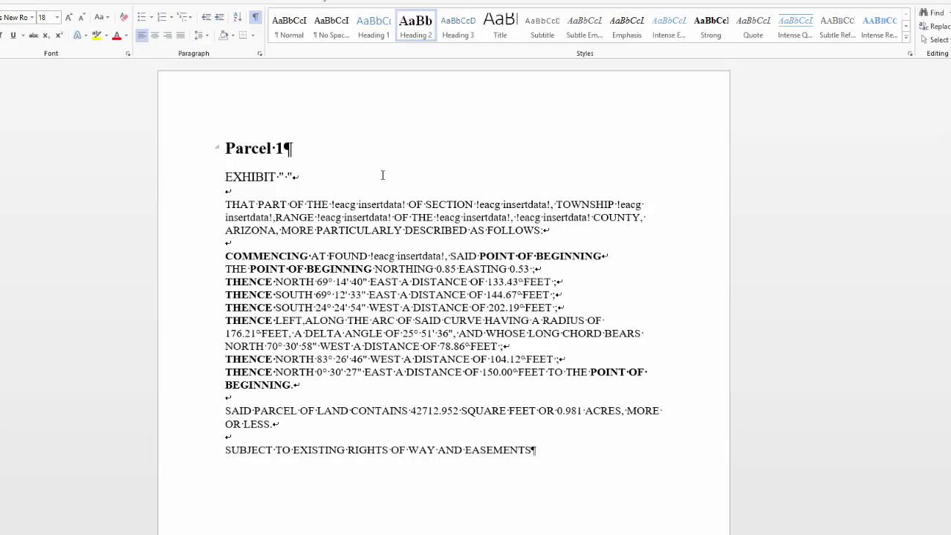
click(325, 174)
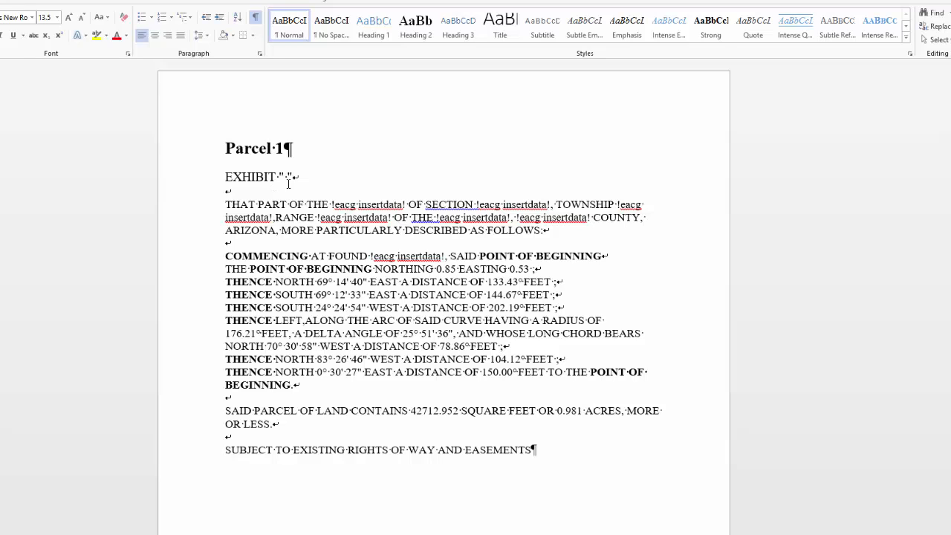
drag(296, 177, 218, 176)
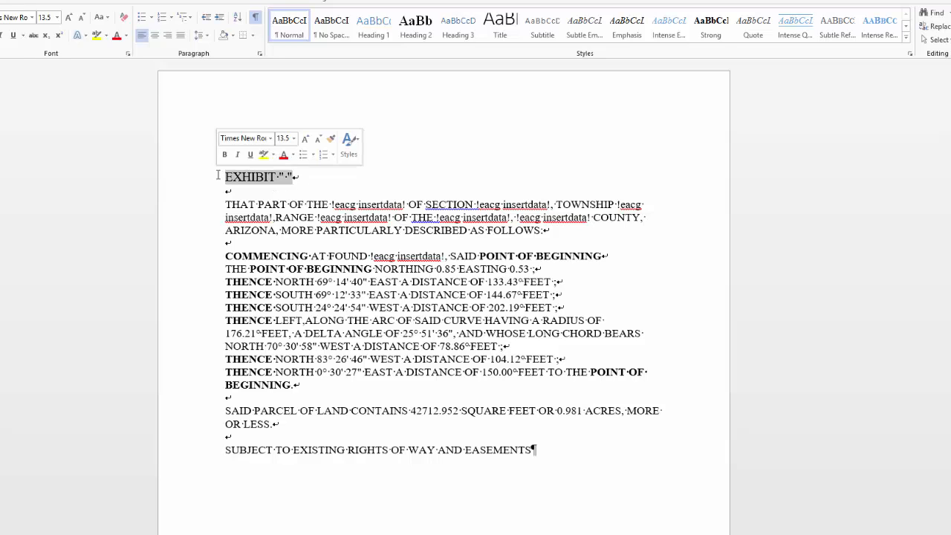
click(154, 35)
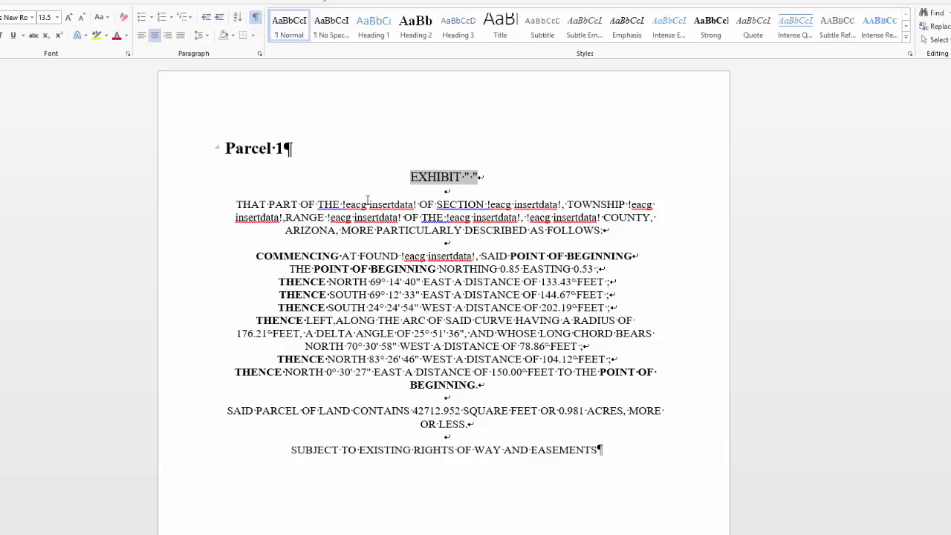
click(520, 171)
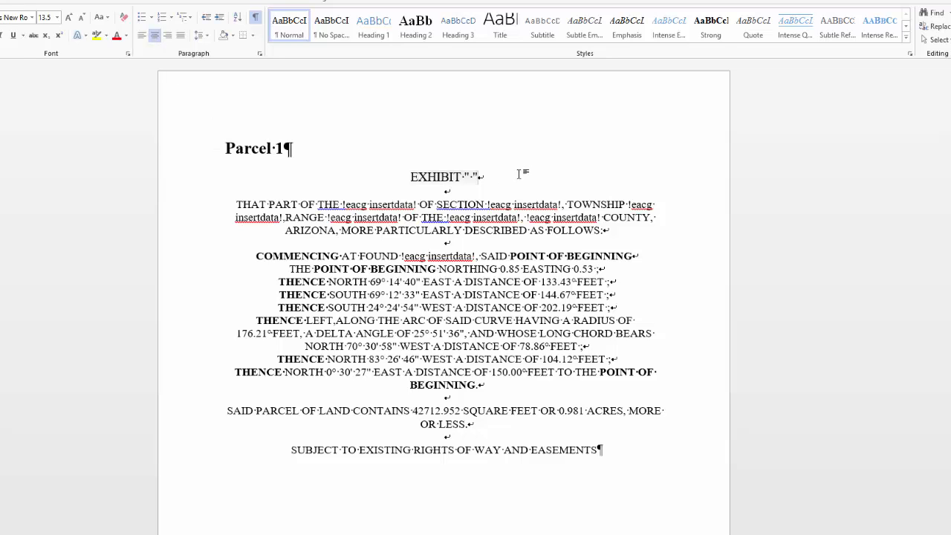
click(142, 37)
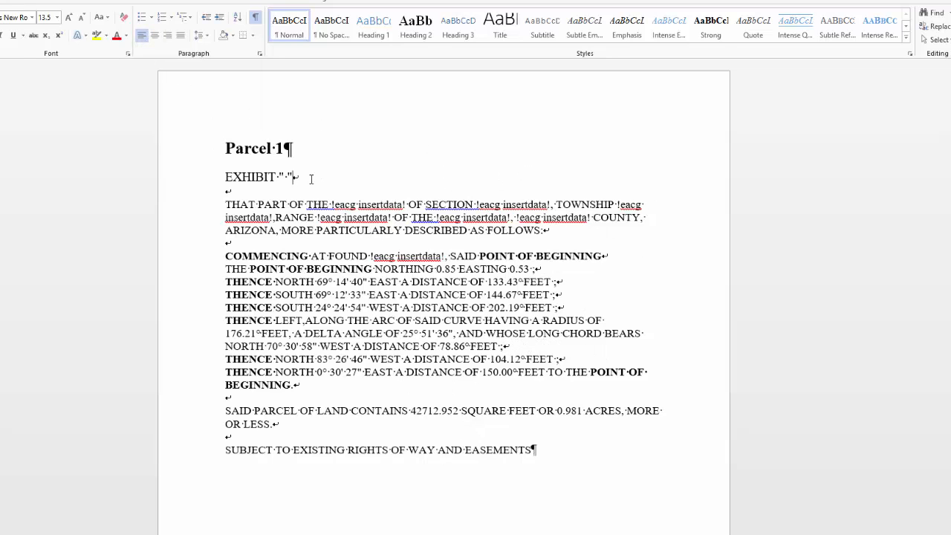
Split the EXHIBIT line into its own paragraph, remove the extra blank line, and center it
key(Return)
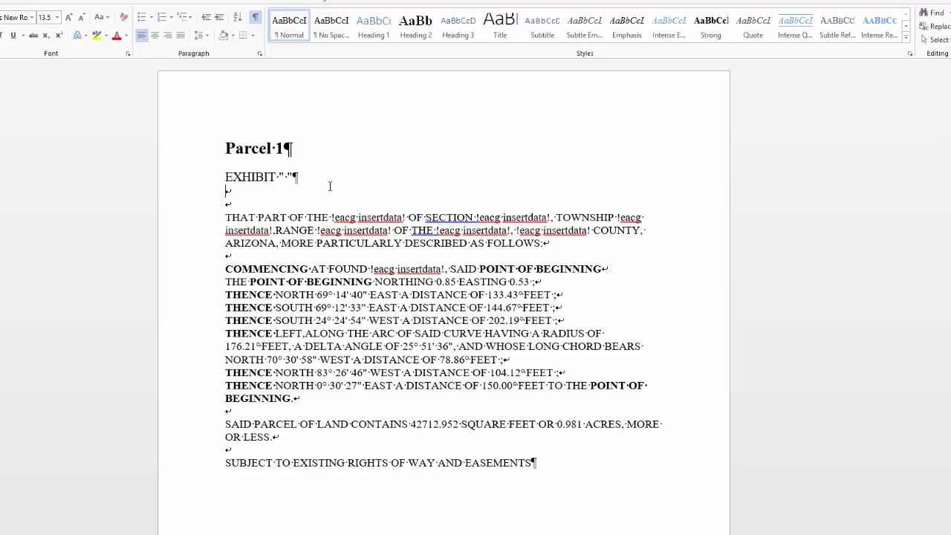
click(255, 206)
key(BackSpace)
drag(302, 177, 225, 177)
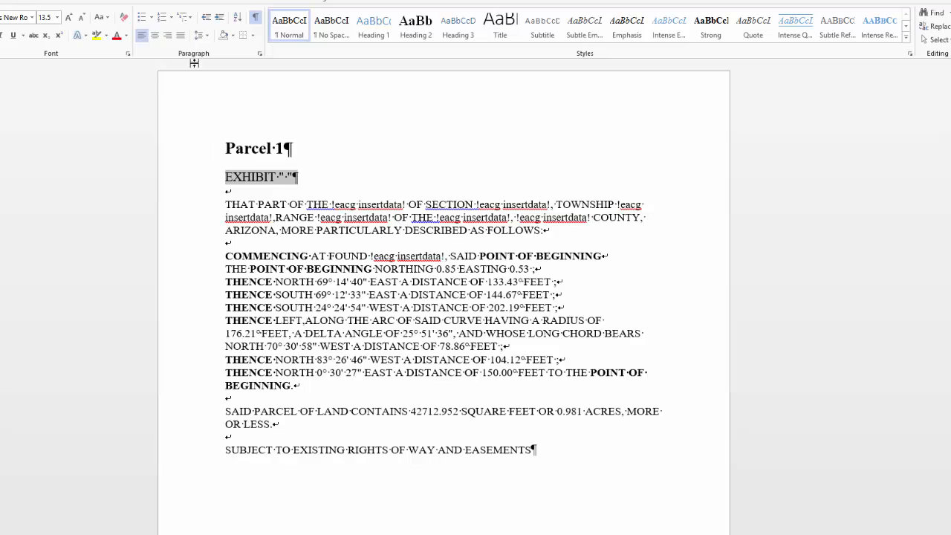
click(156, 37)
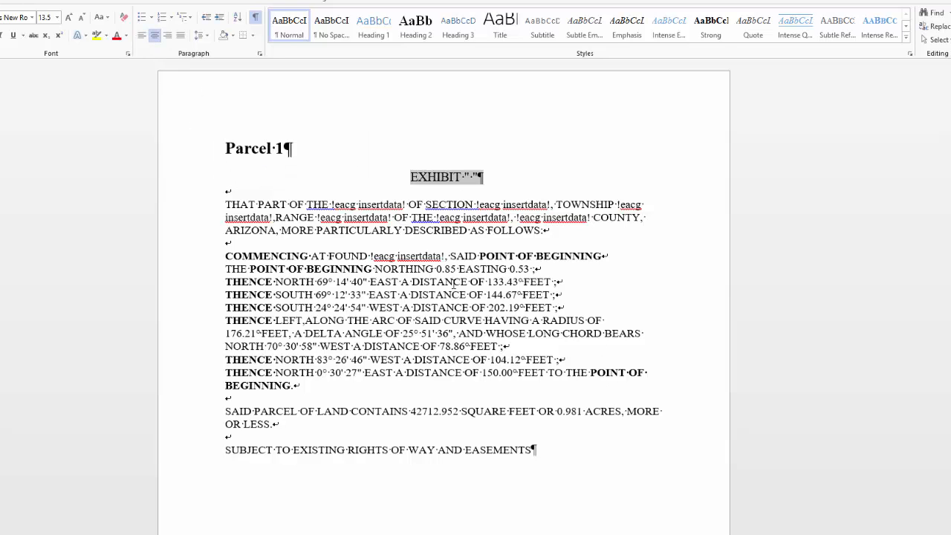
Center the Parcel 1 heading
drag(296, 148, 225, 148)
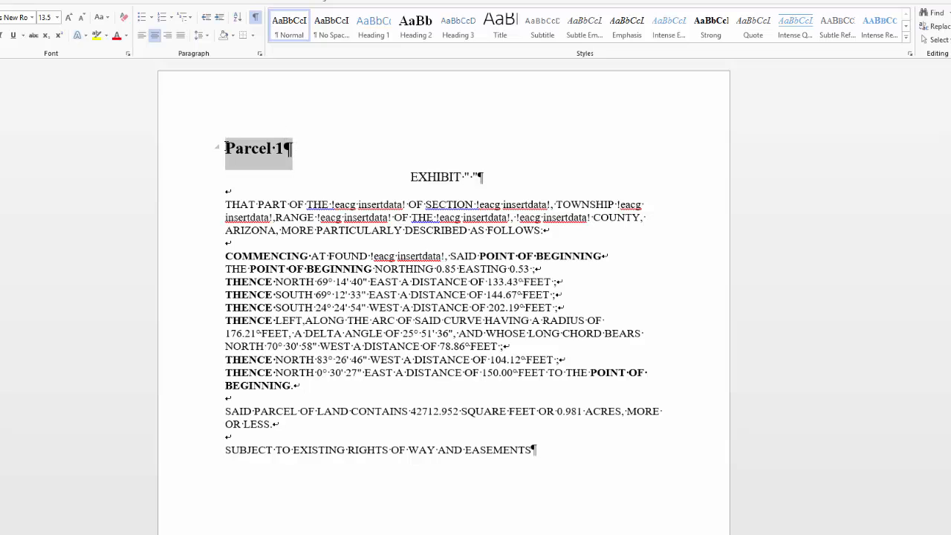
click(155, 35)
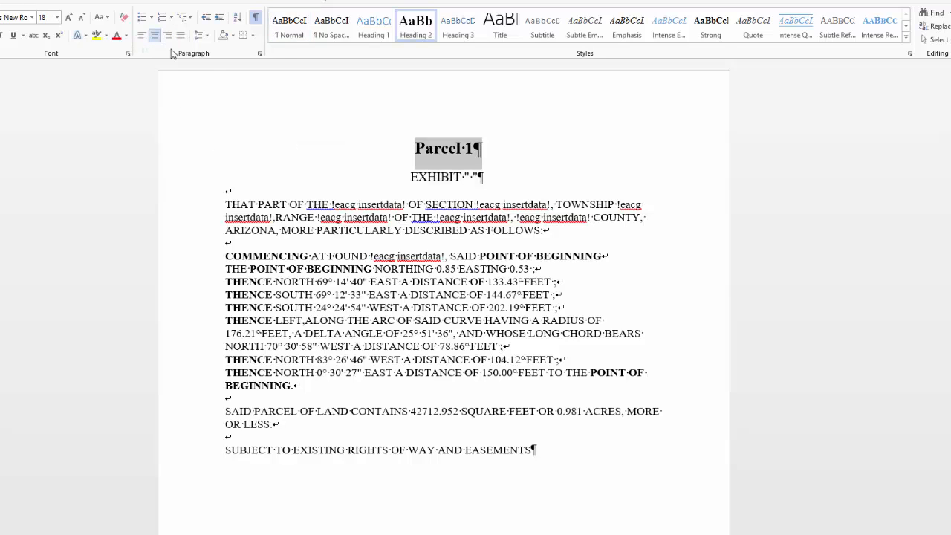
click(638, 172)
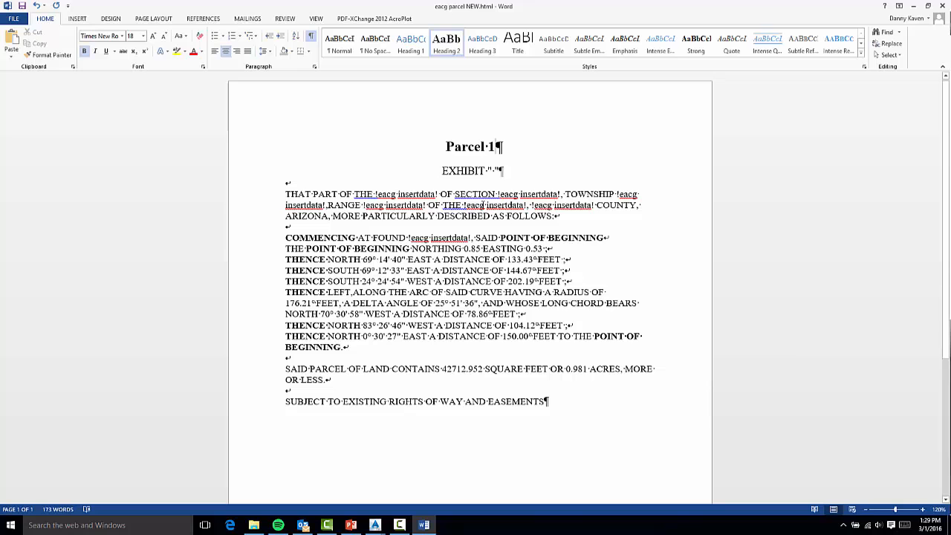
Delete the Parcel 1 heading
drag(496, 148, 437, 147)
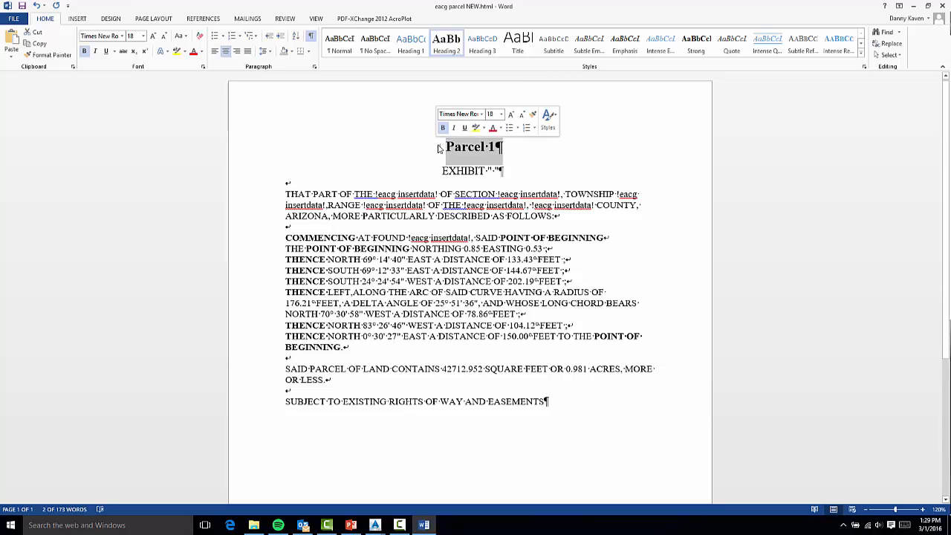
key(Delete)
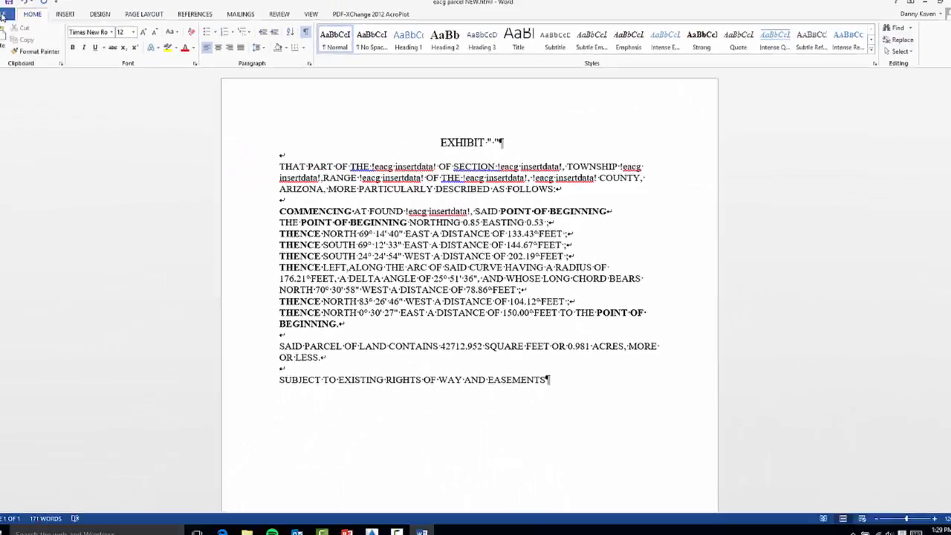
Save the document in the temp folder as legal.docx in Word Document format
click(14, 10)
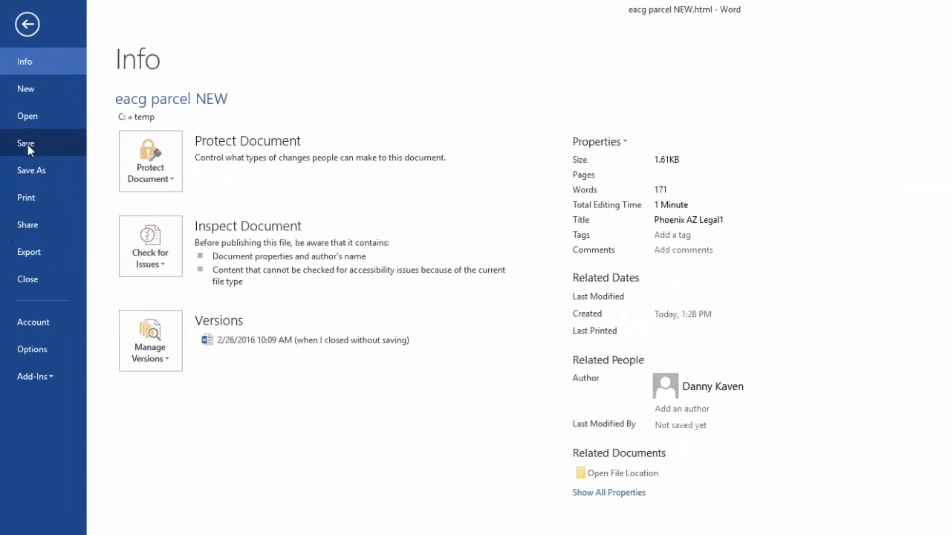
click(34, 176)
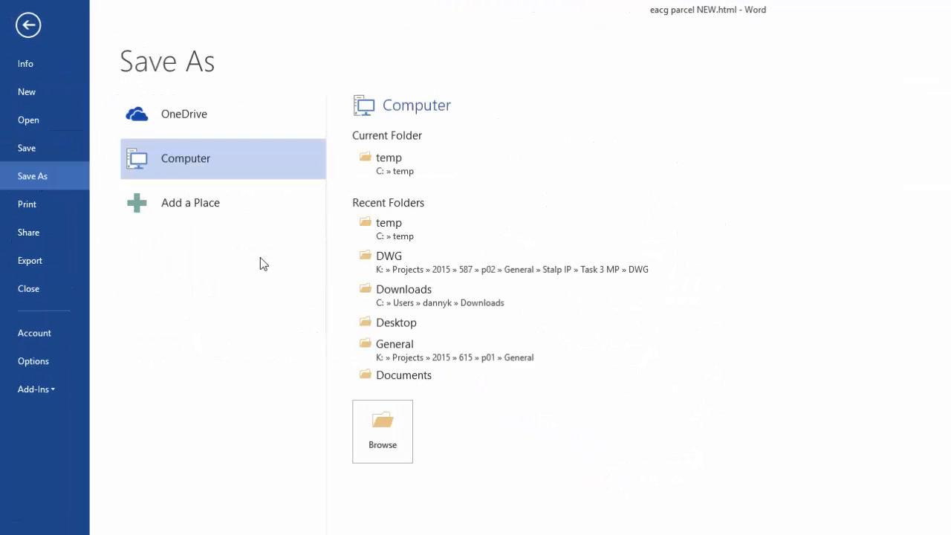
click(395, 165)
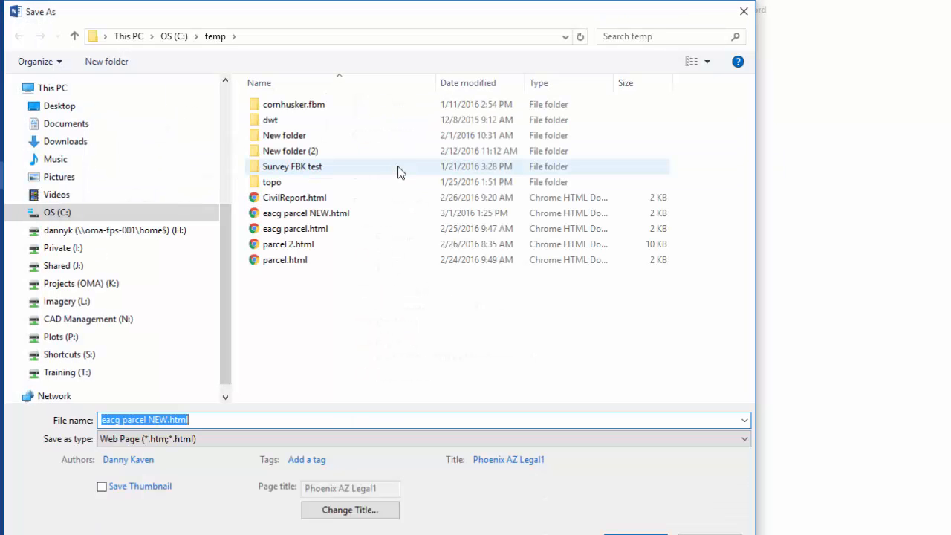
drag(244, 418, 51, 414)
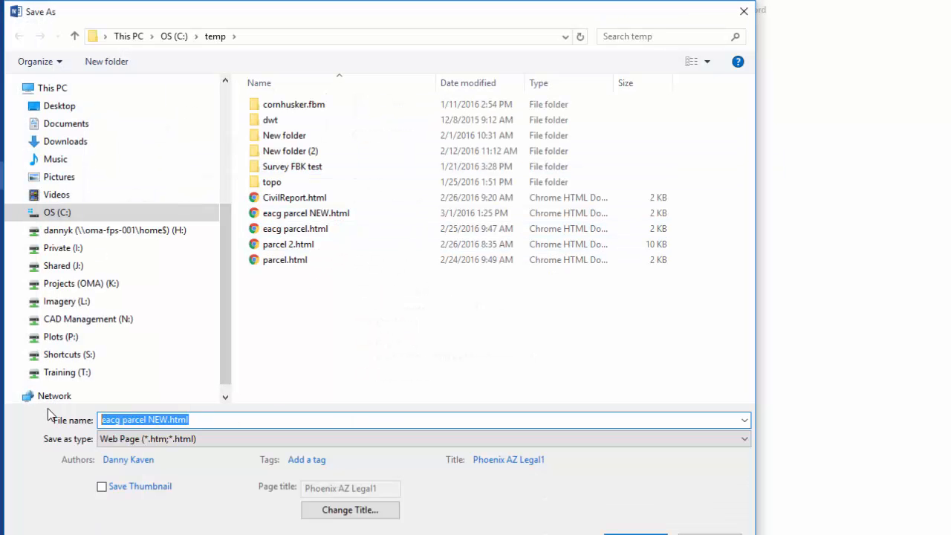
key(BackSpace)
text(legal)
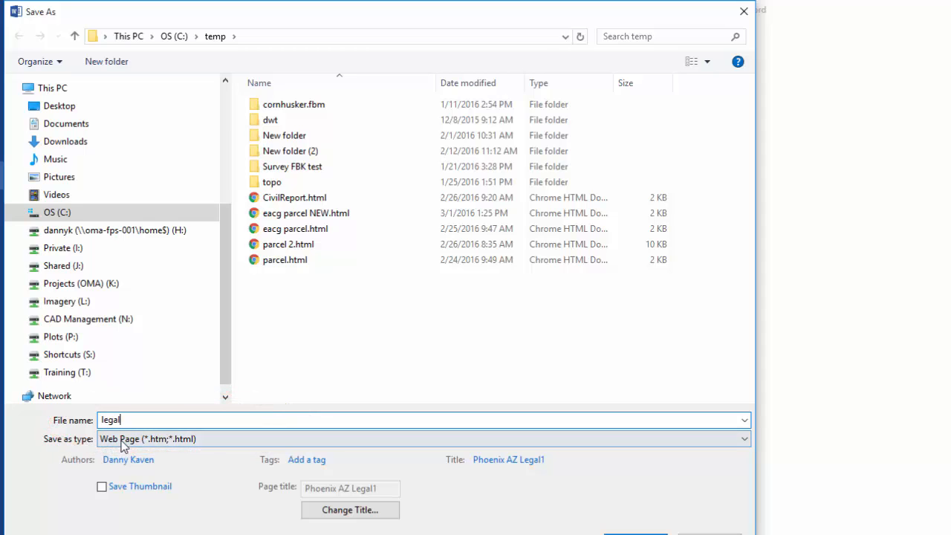
click(744, 439)
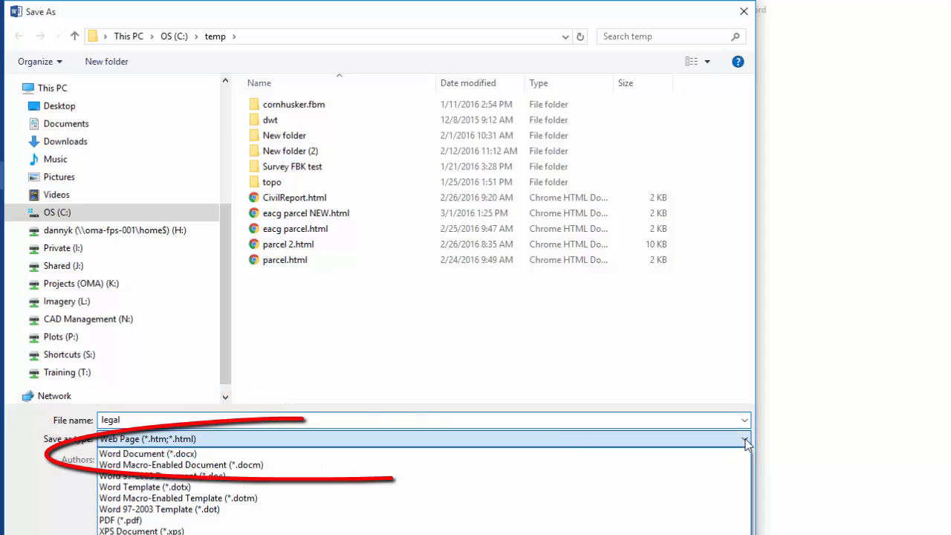
click(192, 454)
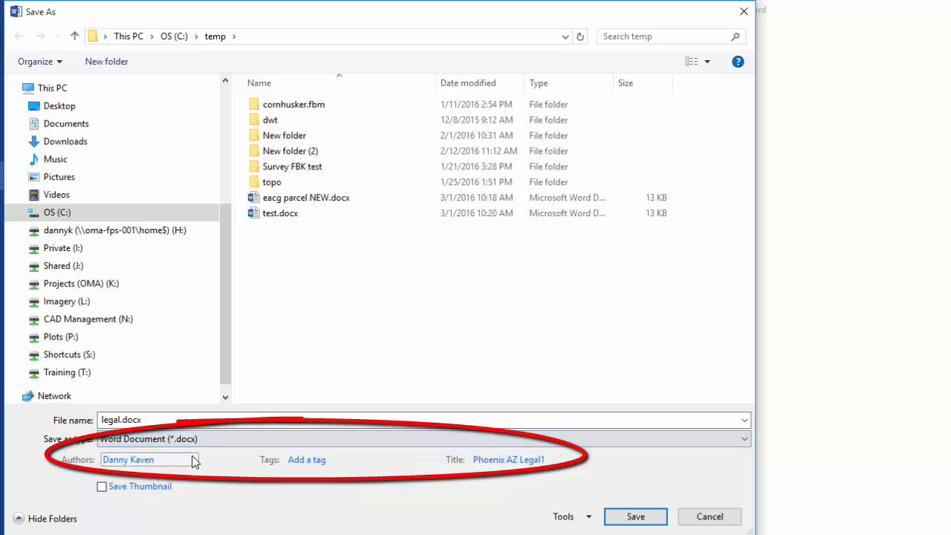
click(635, 517)
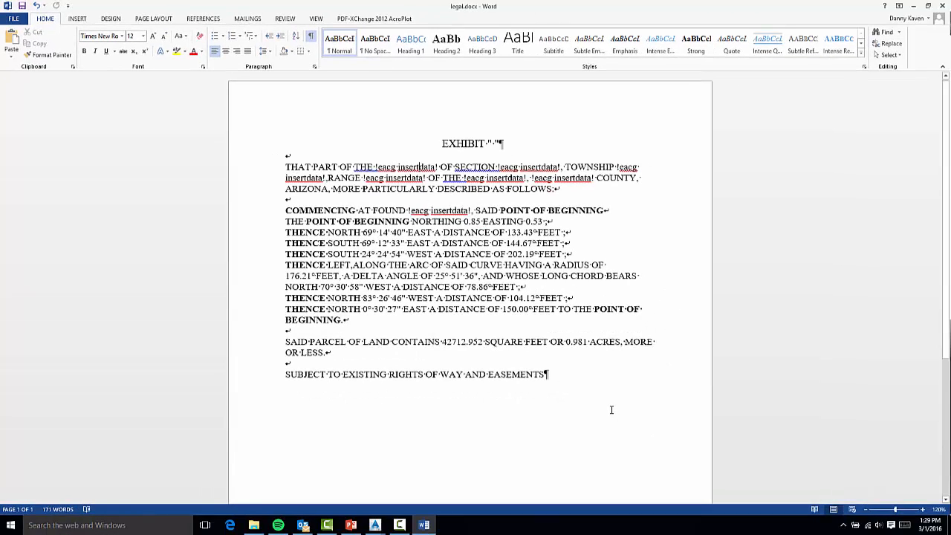
Close the document and reopen legal.docx from the temp folder
click(13, 18)
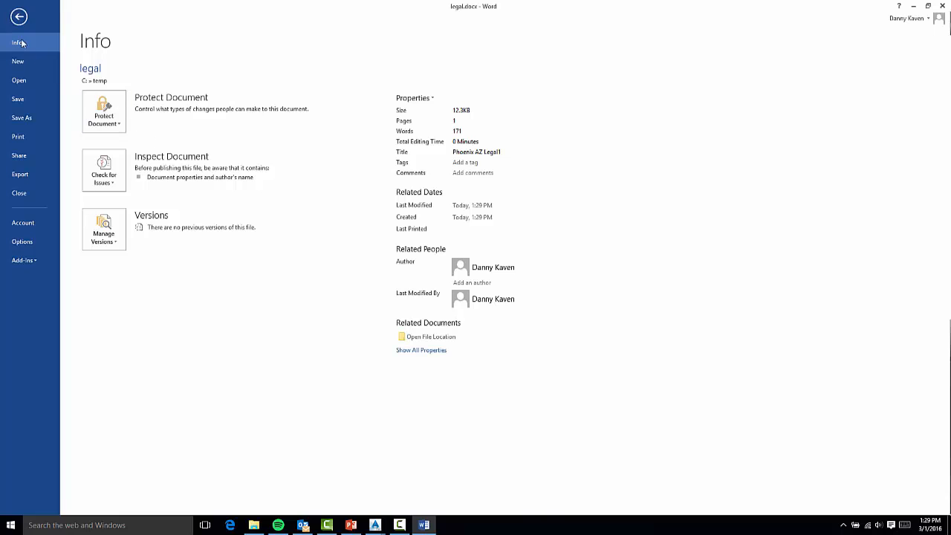
click(19, 17)
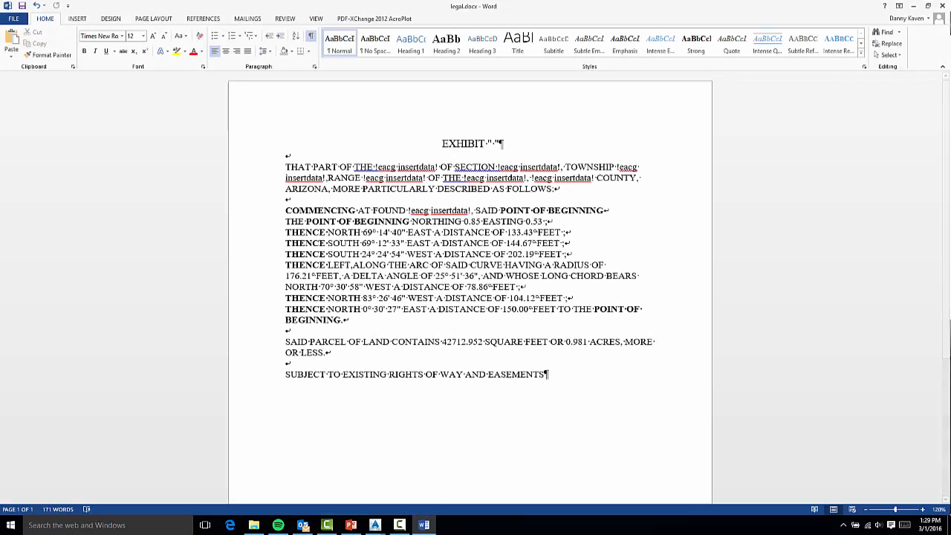
click(943, 6)
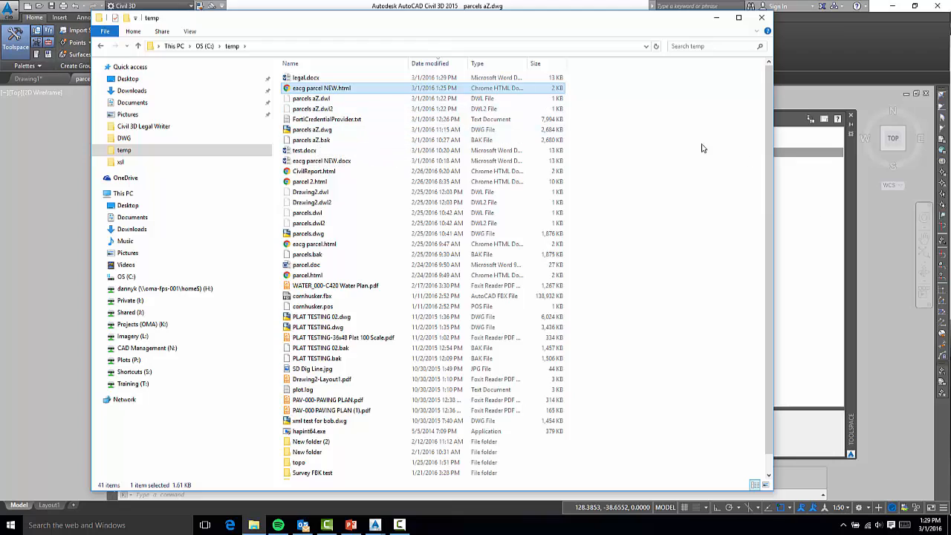
click(324, 78)
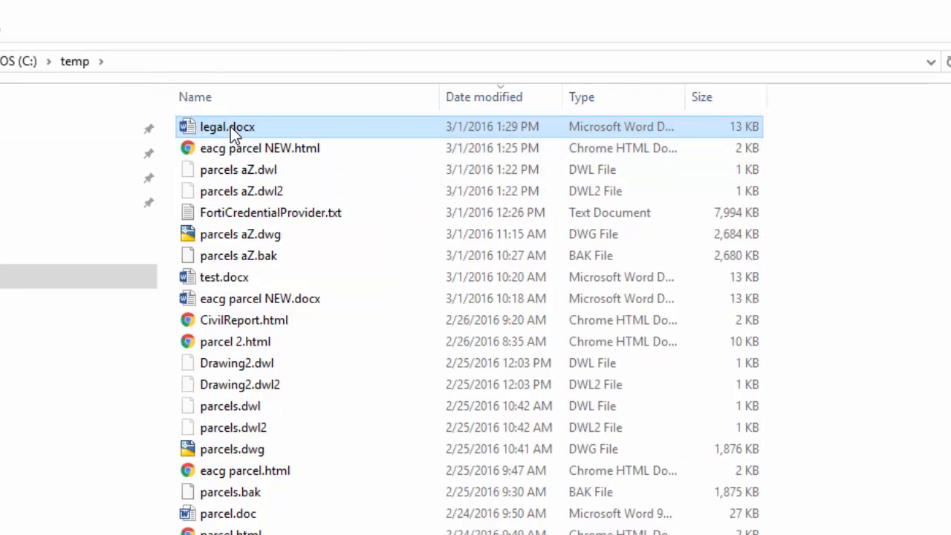
double_click(227, 126)
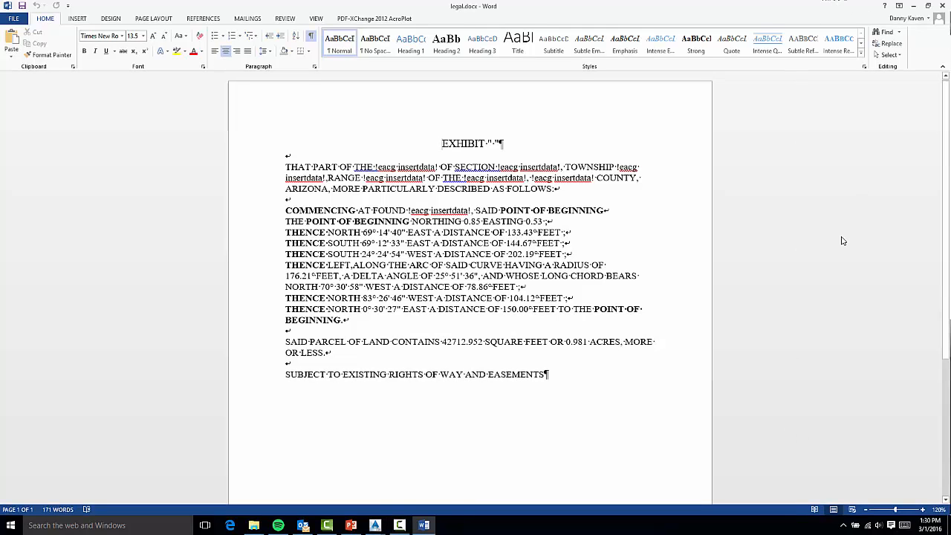
Close Word, minimize the folder window, and open then cancel the report settings dialog in Civil 3D
click(942, 6)
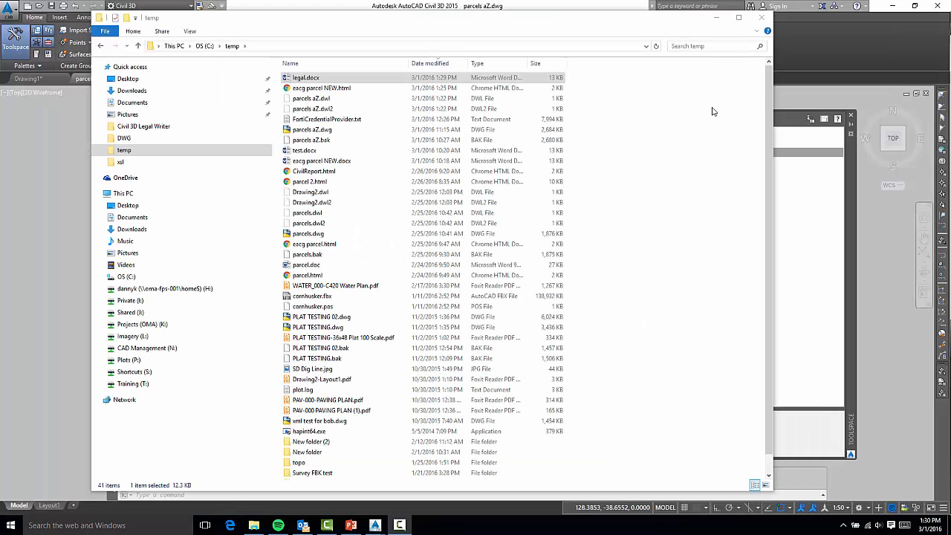
click(717, 19)
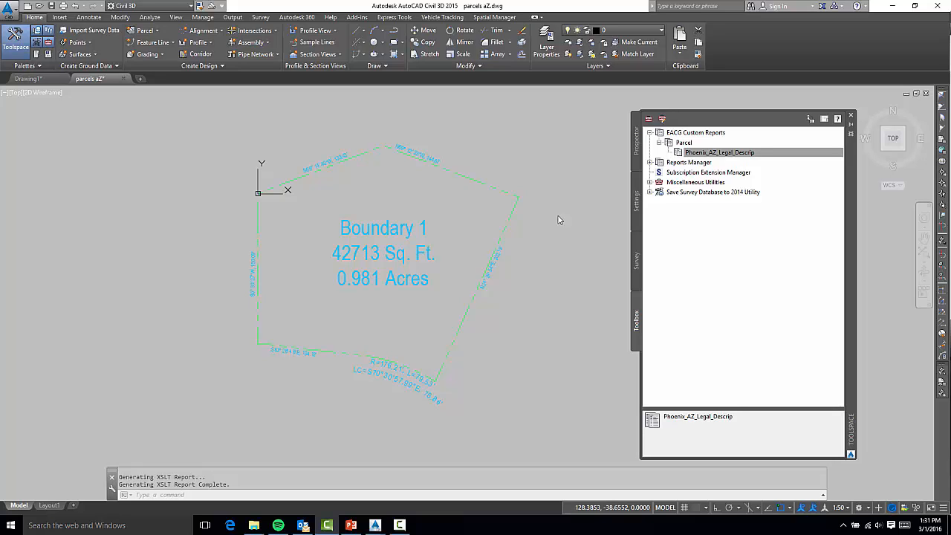
click(648, 120)
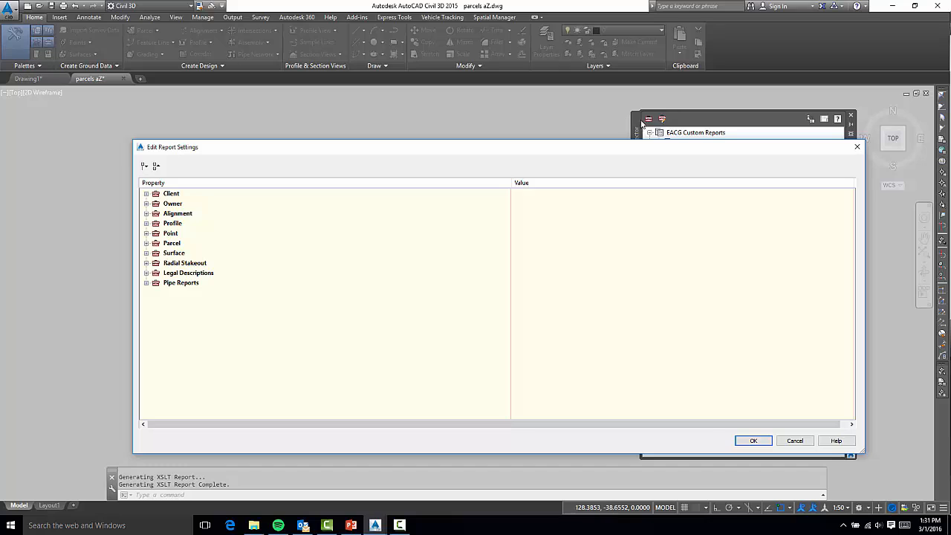
click(795, 440)
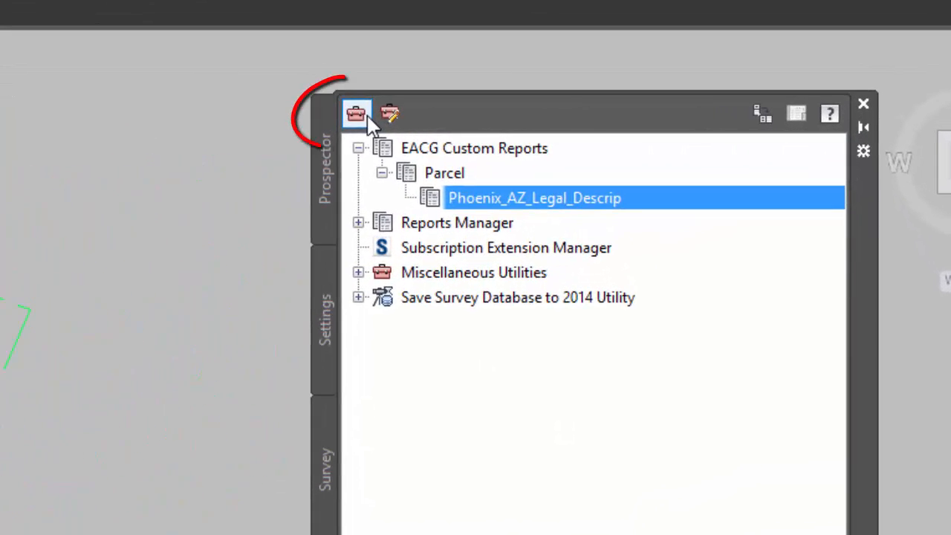
Examine the Parcel report settings for line segment length, curve segment length and curve delta angle precision
click(648, 119)
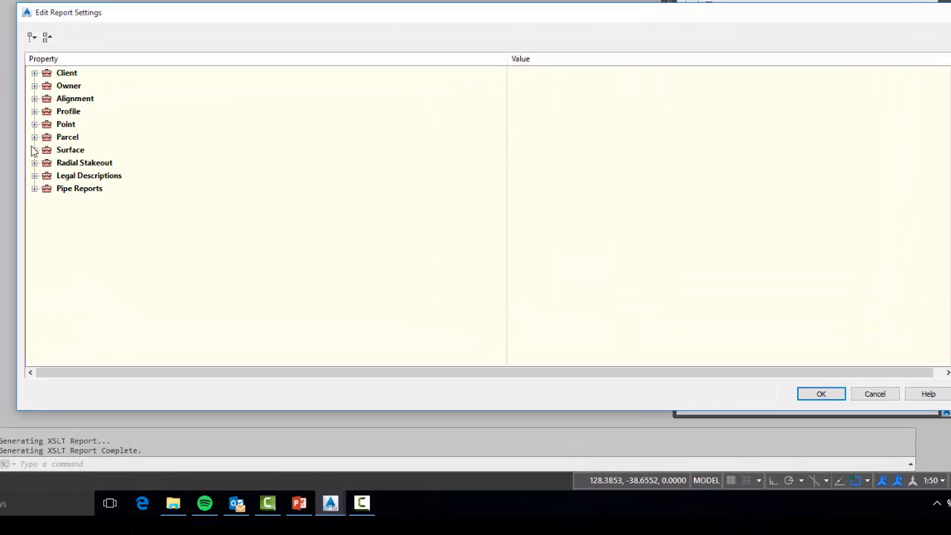
click(64, 165)
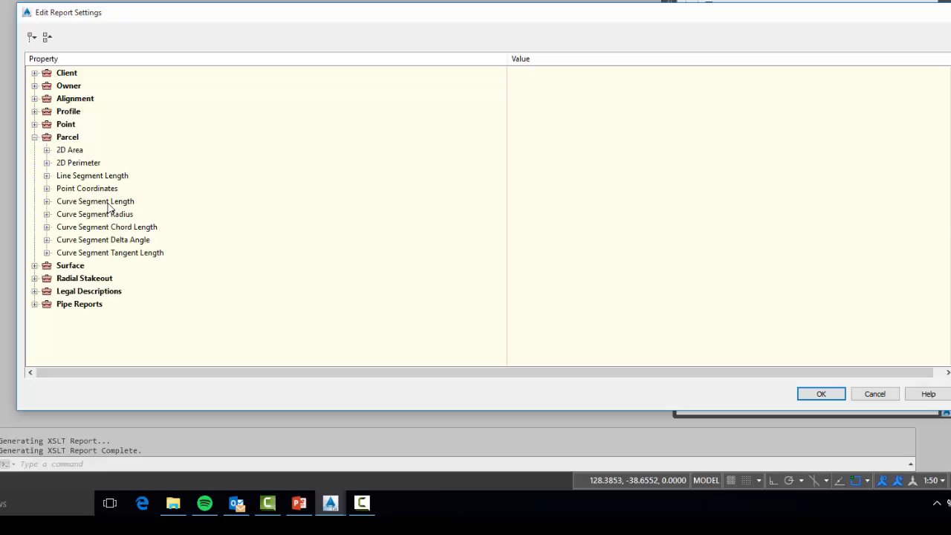
click(46, 176)
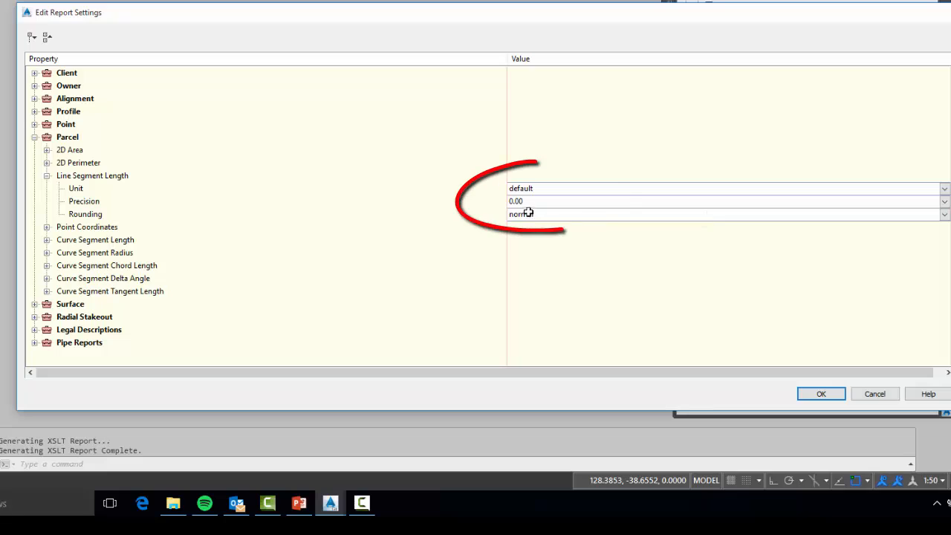
click(46, 240)
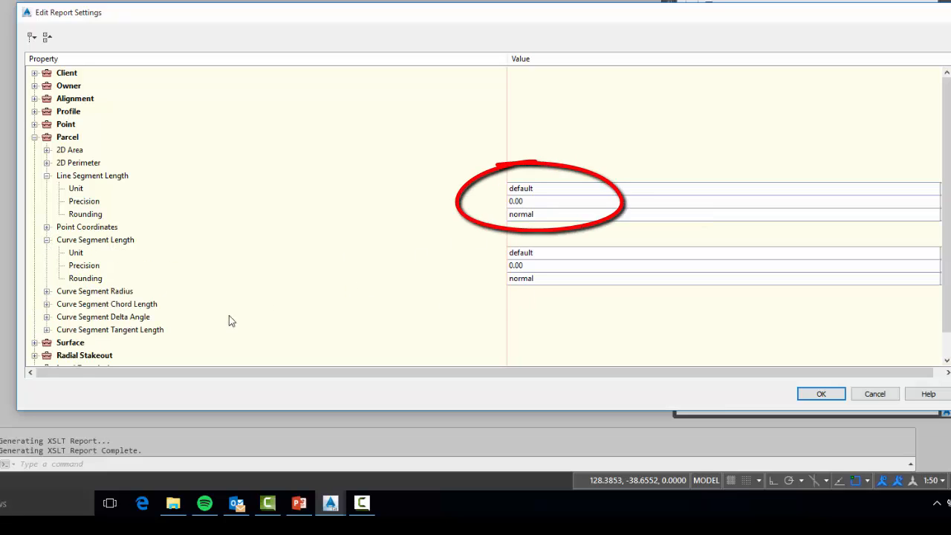
click(46, 318)
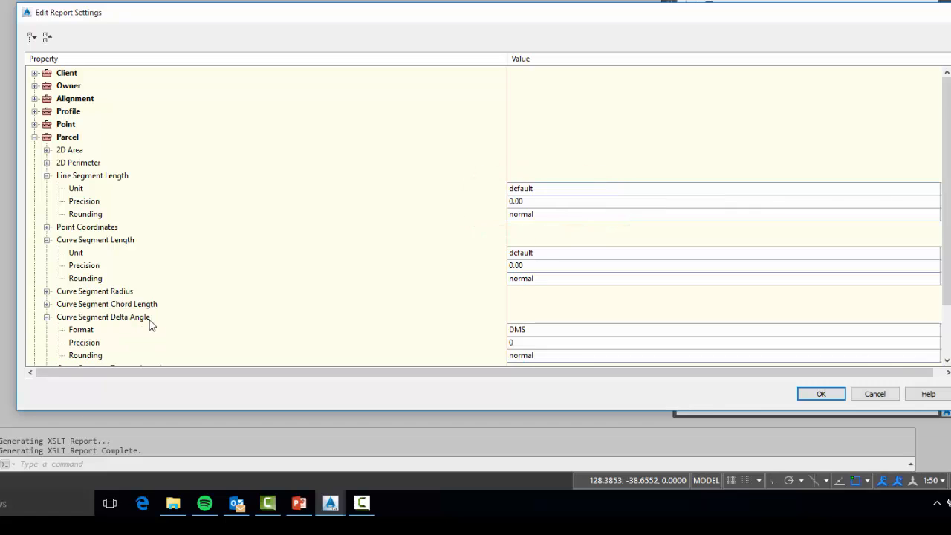
scroll(148, 325, down, 2)
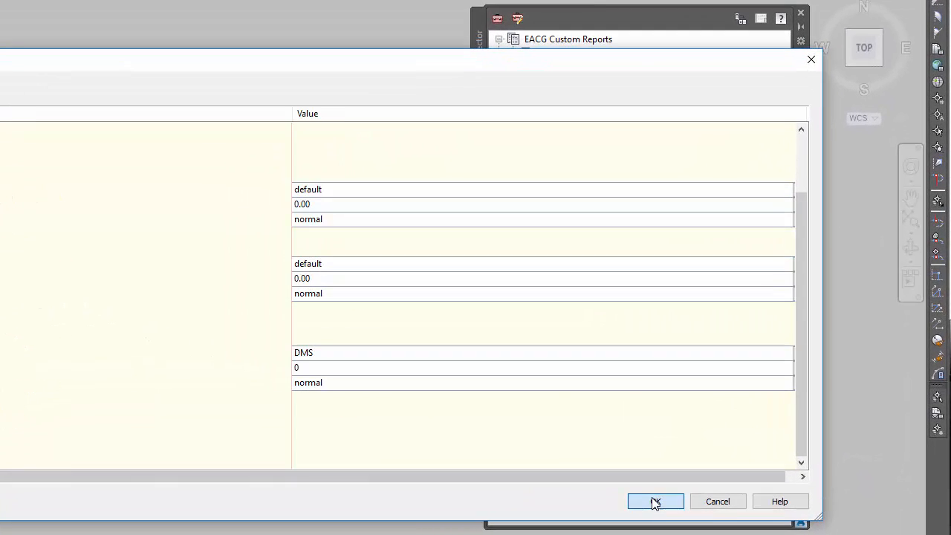
click(754, 441)
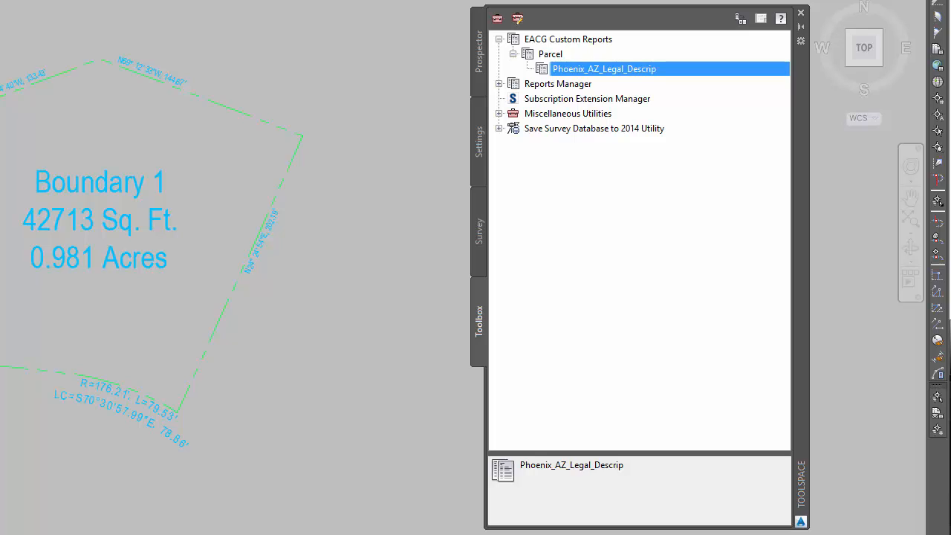
Expand the Reports Manager in the Toolbox
click(499, 84)
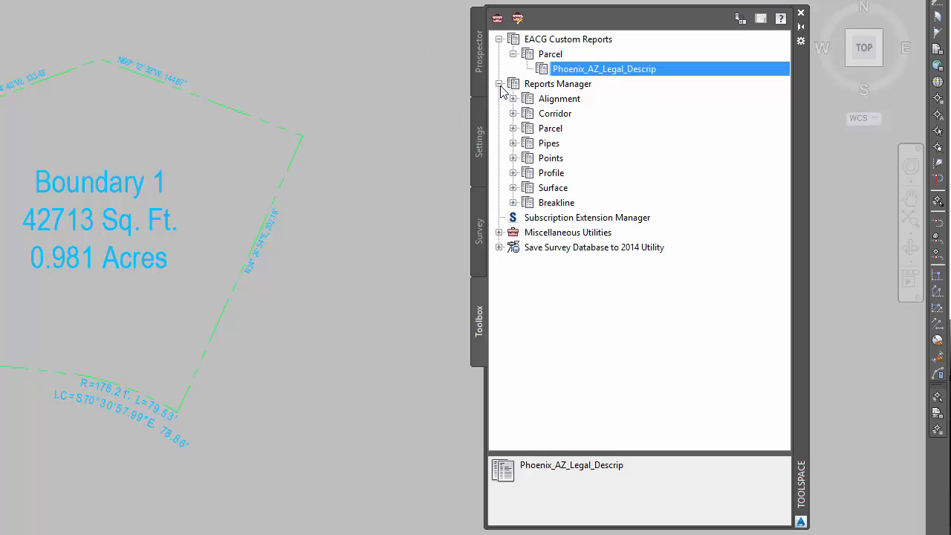